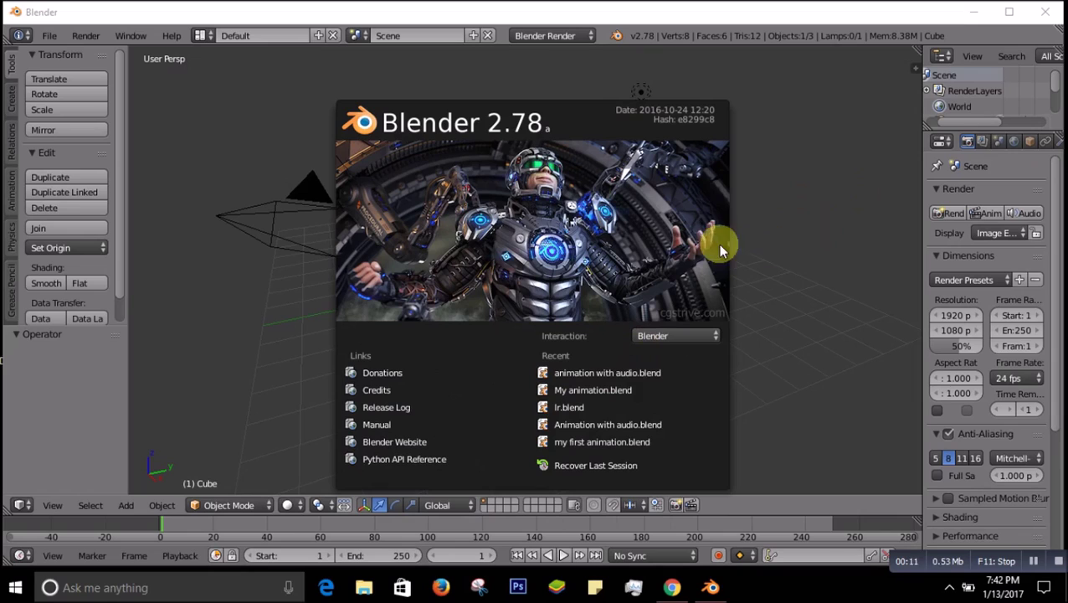
Close the startup splash screen to reveal the default cube, camera and lamp
{"action": "left_click", "coordinate": [820, 170]}
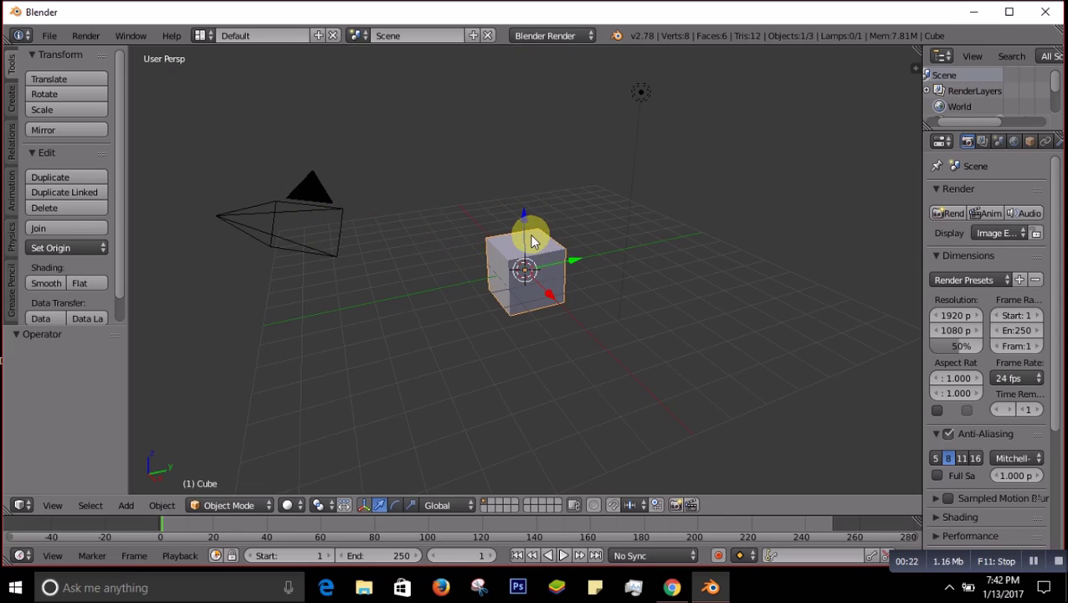
Delete the default cube with X and confirm the deletion
{"action": "key", "text": "x"}
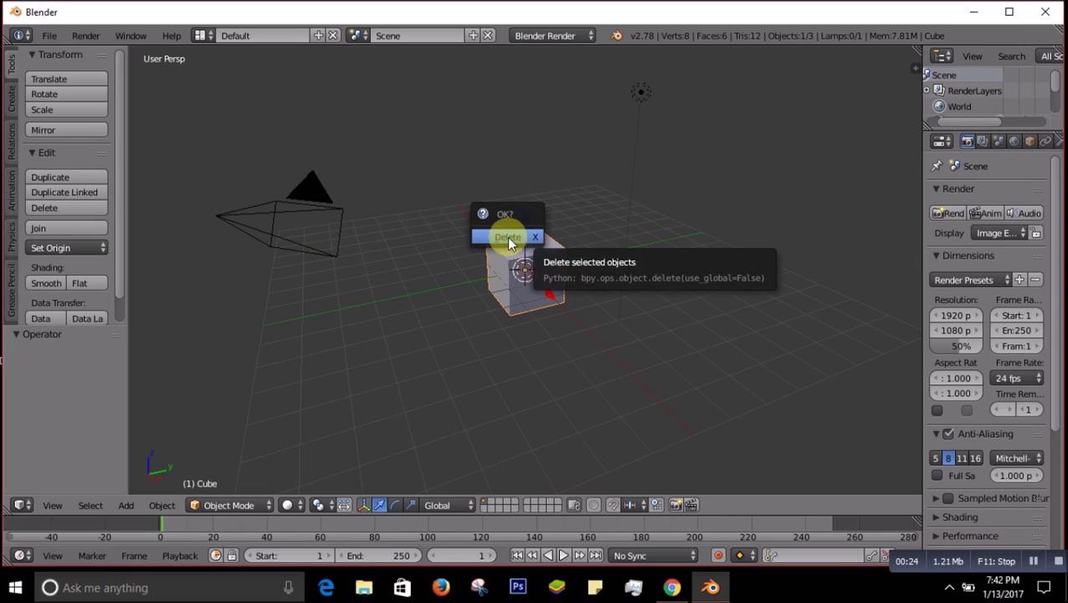
{"action": "left_click", "coordinate": [508, 238]}
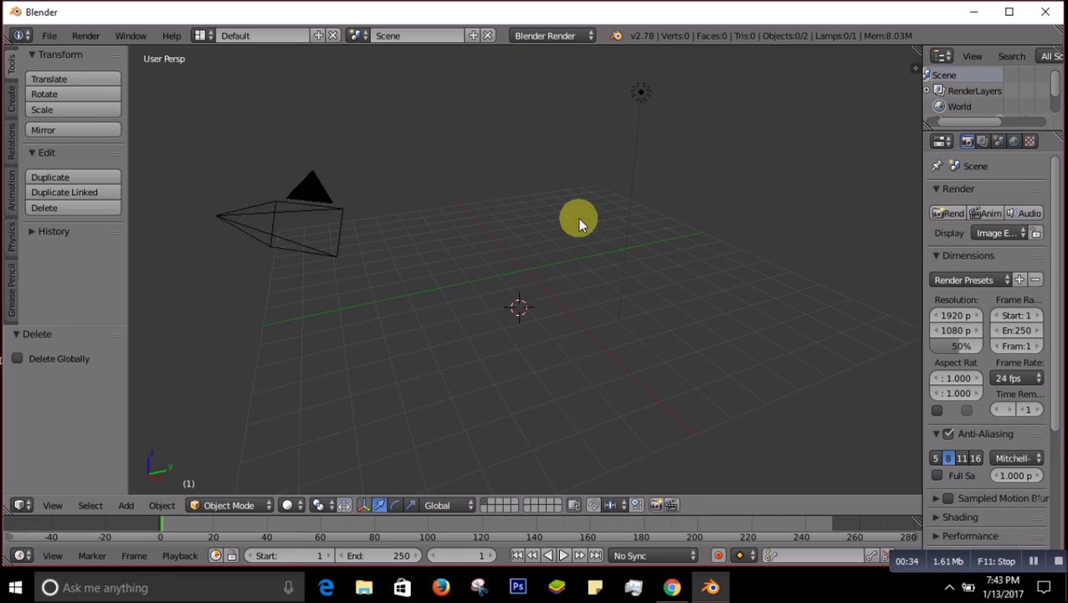
Add a Text object with Shift+A and move it up and away from the origin
{"action": "key", "text": "shift+a"}
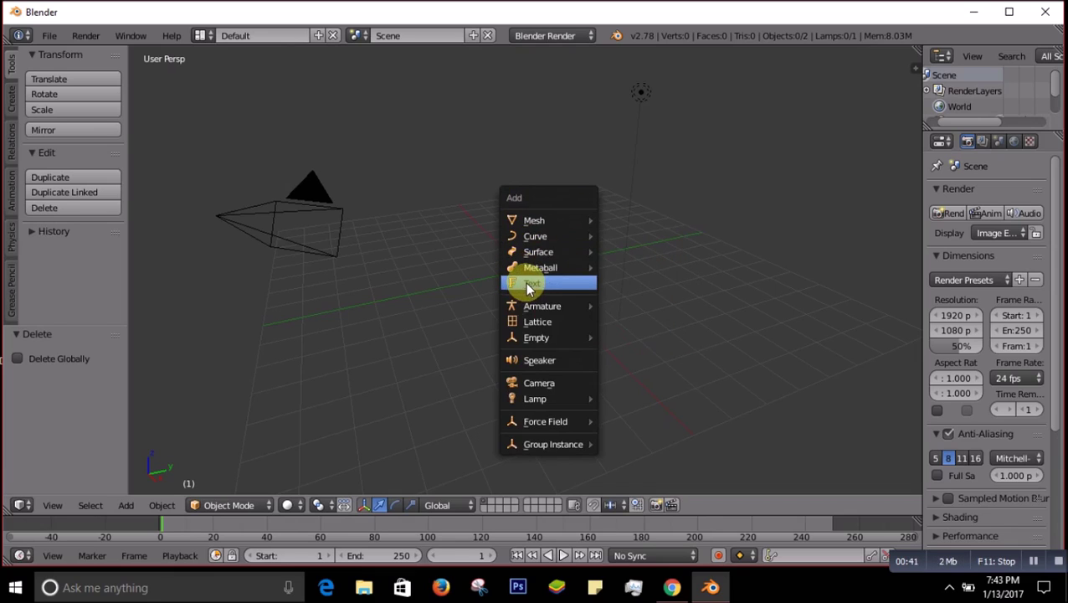
{"action": "left_click", "coordinate": [527, 284]}
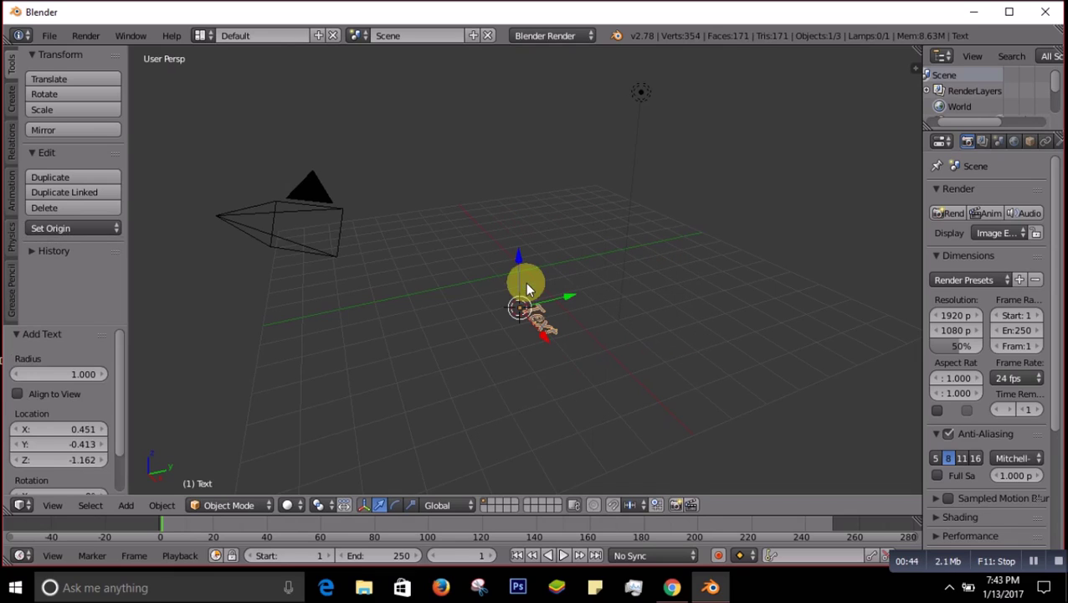
{"action": "key", "text": "g"}
{"action": "key", "text": "y"}
{"action": "left_click", "coordinate": [540, 311]}
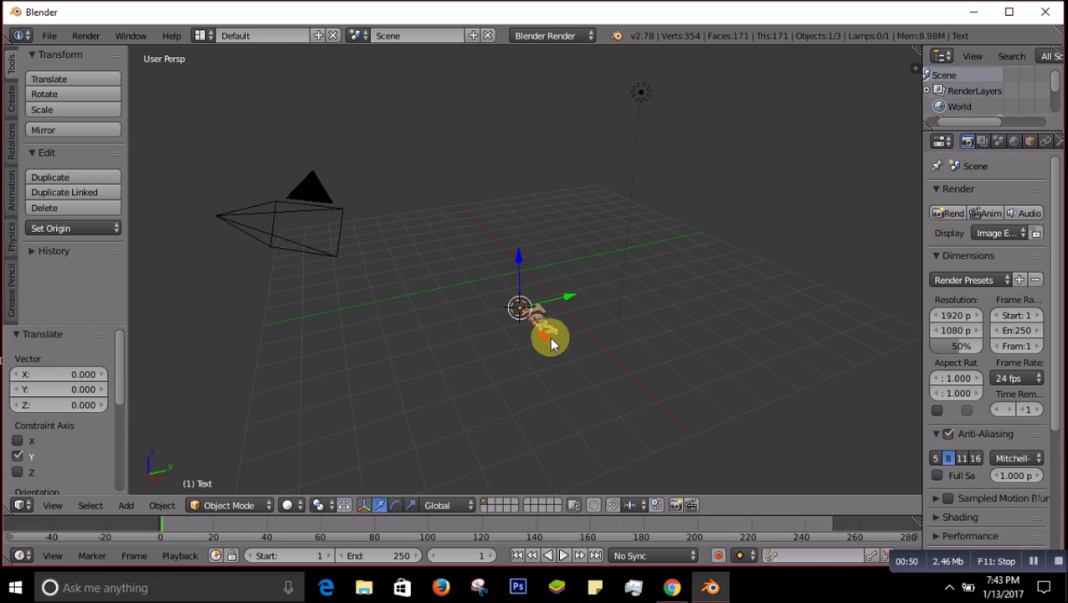
{"action": "key", "text": "g"}
{"action": "left_click", "coordinate": [548, 292]}
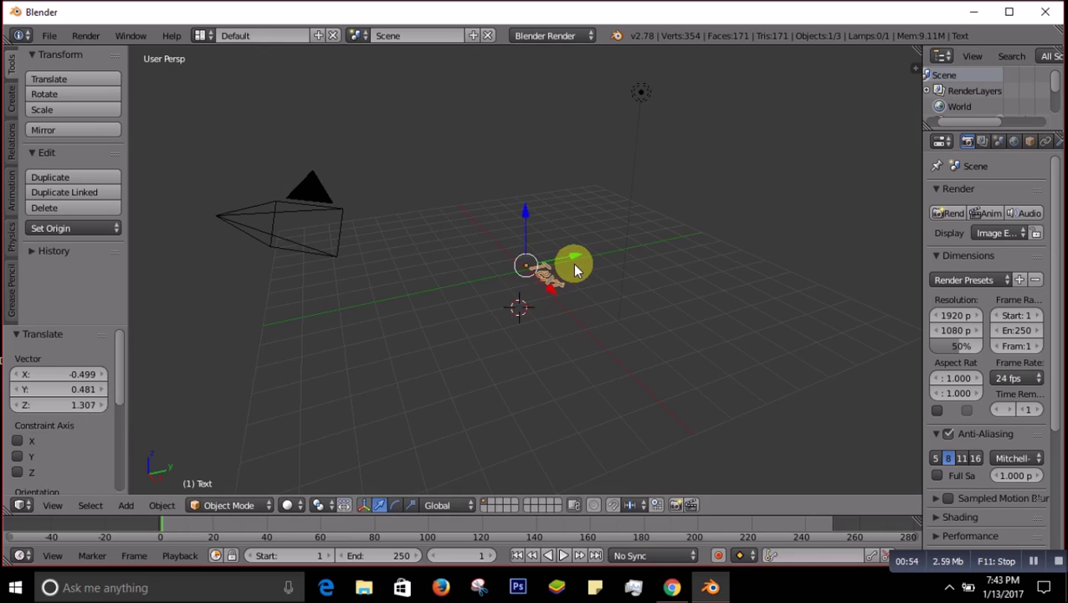
Replace the placeholder word with 'How to Add Text' in Edit Mode, then return to Object Mode
{"action": "key", "text": "Tab"}
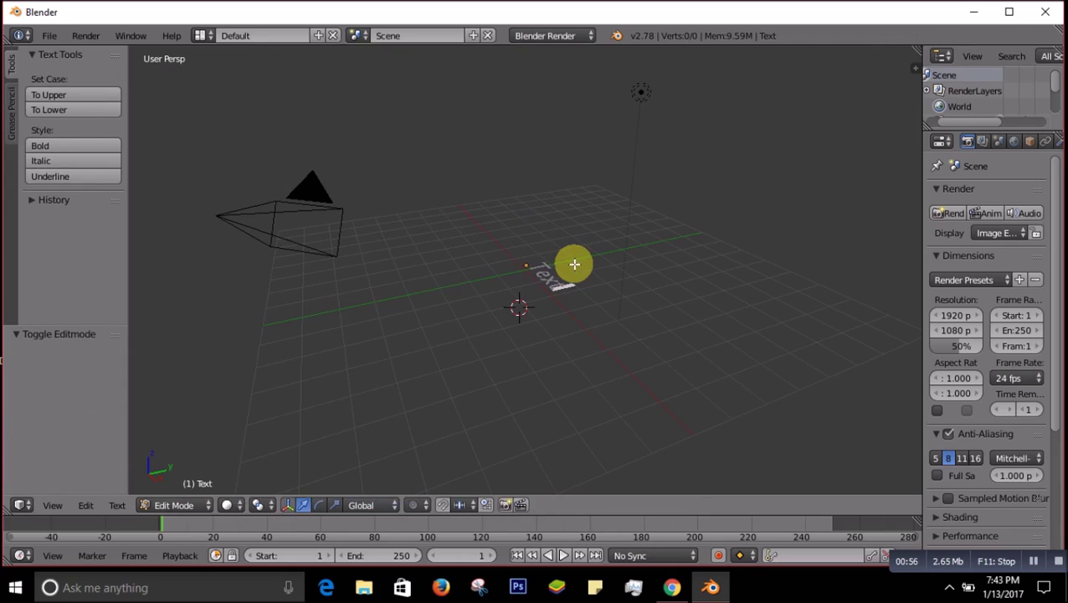
{"action": "key", "text": "BackSpace"}
{"action": "key", "text": "BackSpace"}
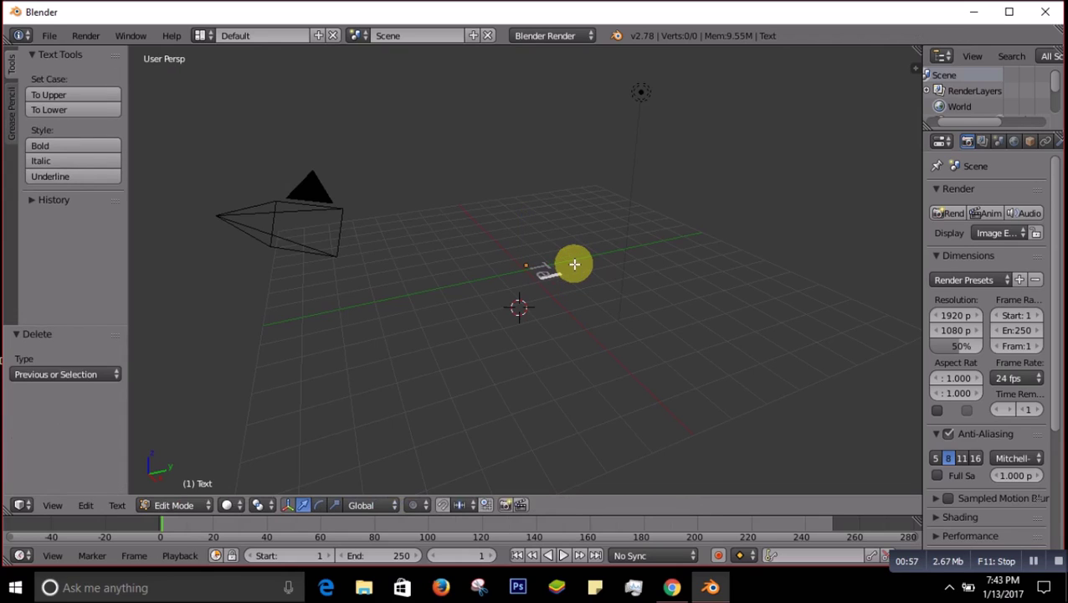
{"action": "key", "text": "BackSpace"}
{"action": "key", "text": "BackSpace"}
{"action": "type", "text": "H"}
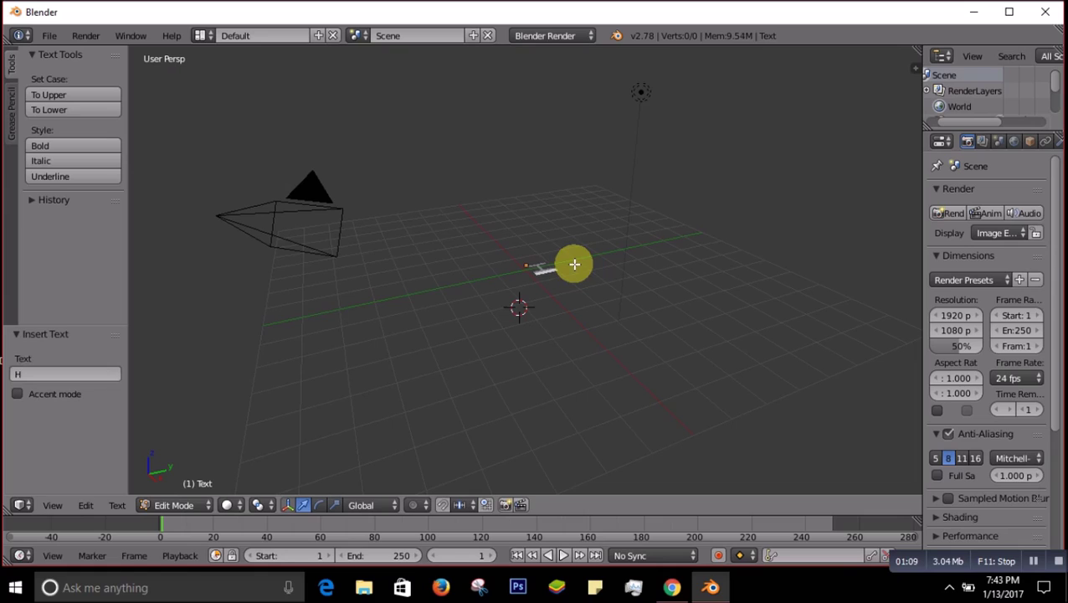
{"action": "type", "text": "ow "}
{"action": "type", "text": "to A"}
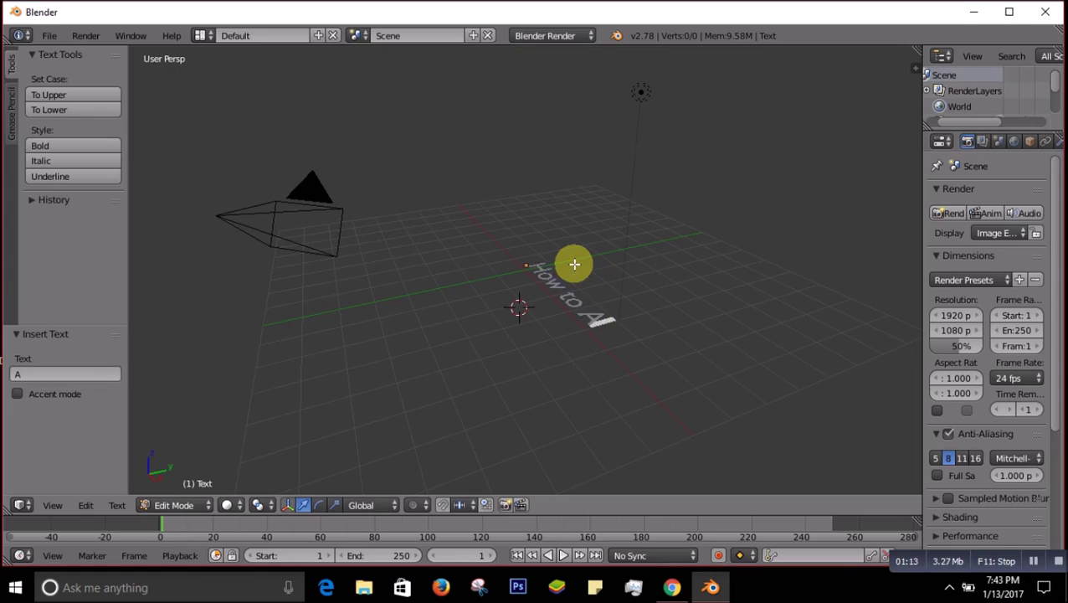
{"action": "type", "text": "dd Te"}
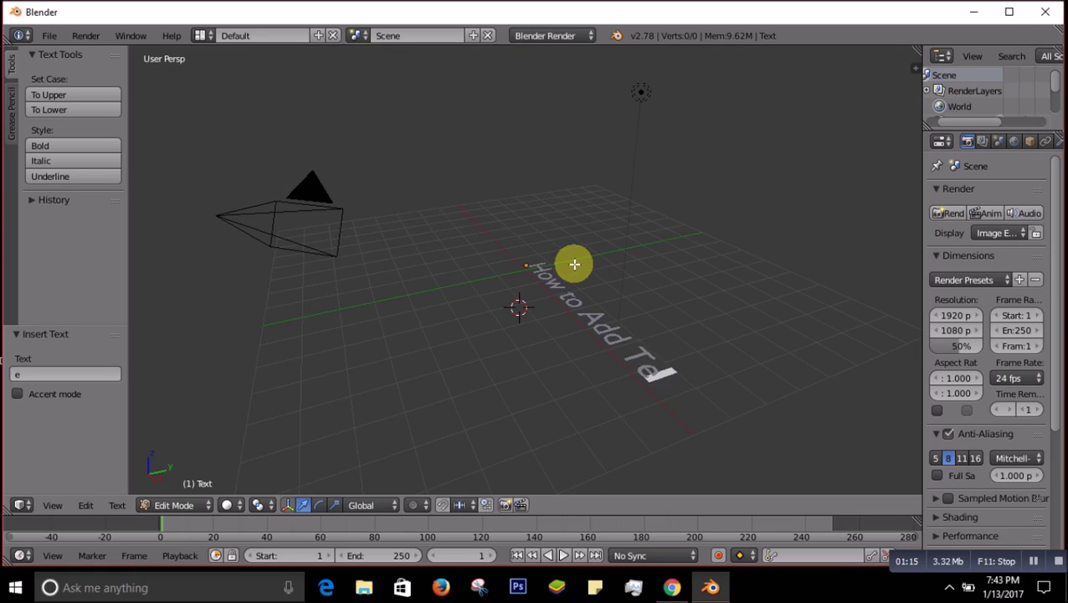
{"action": "type", "text": "xt"}
{"action": "left_click", "coordinate": [691, 290]}
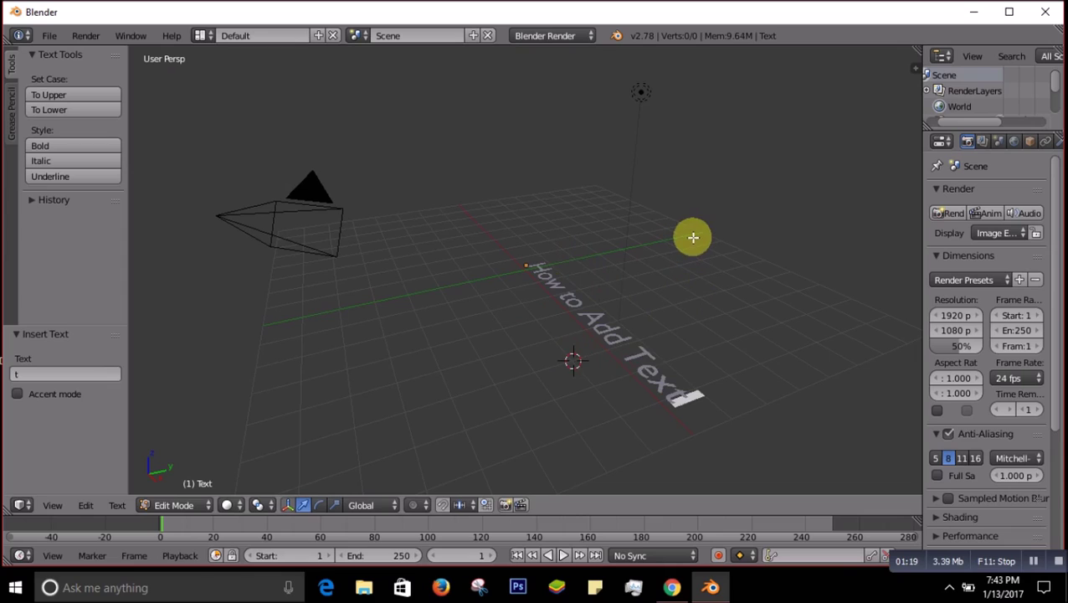
{"action": "key", "text": "Tab"}
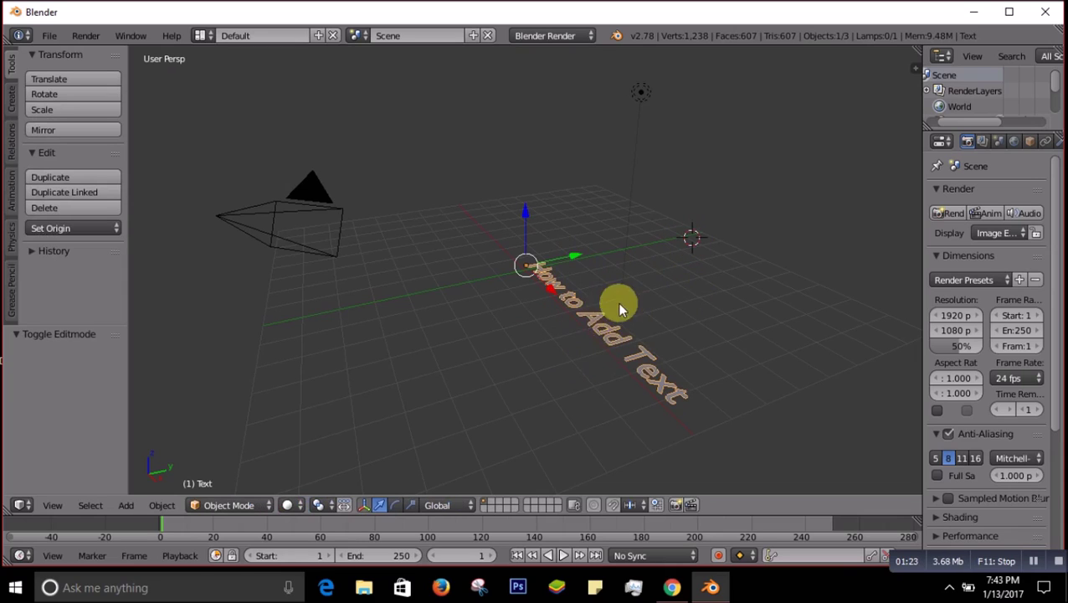
Tumble the text freely, then rotate it about -30 degrees around the view axis
{"action": "key", "text": "Tab"}
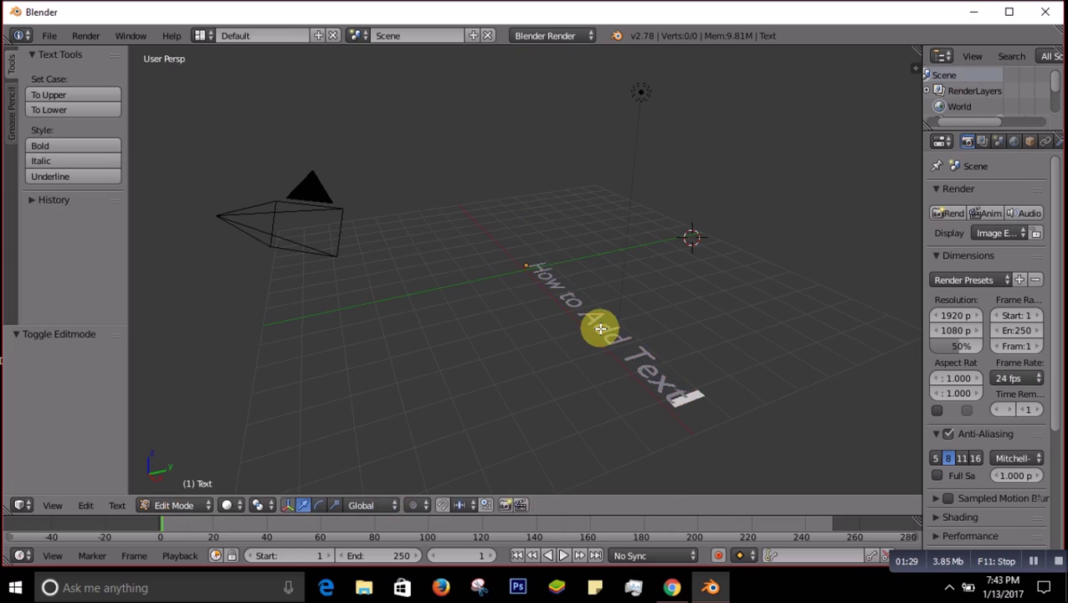
{"action": "key", "text": "Tab"}
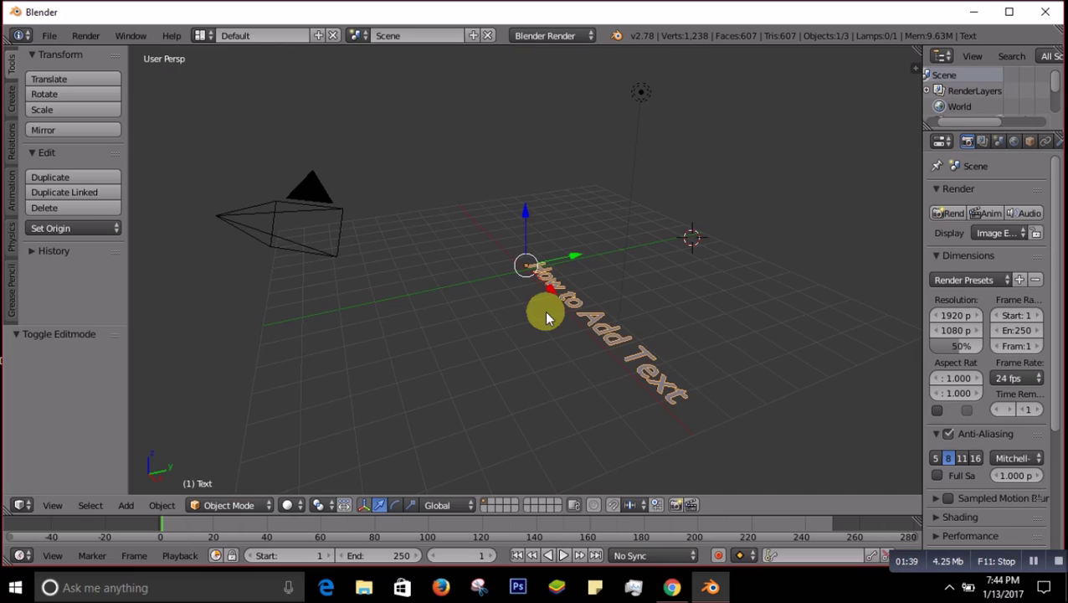
{"action": "key", "text": "r"}
{"action": "key", "text": "r"}
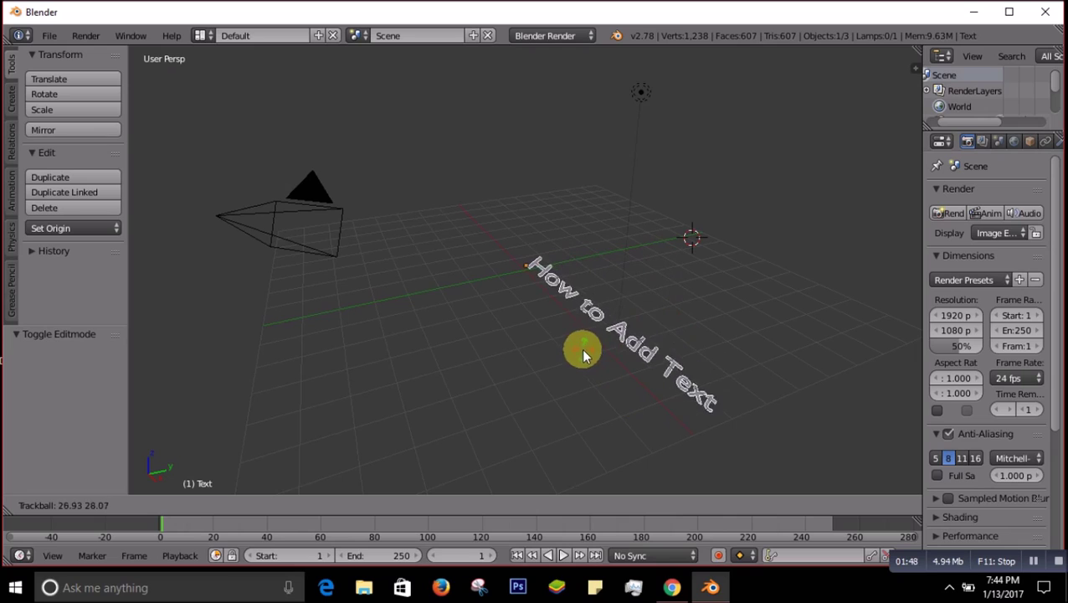
{"action": "left_click", "coordinate": [629, 388]}
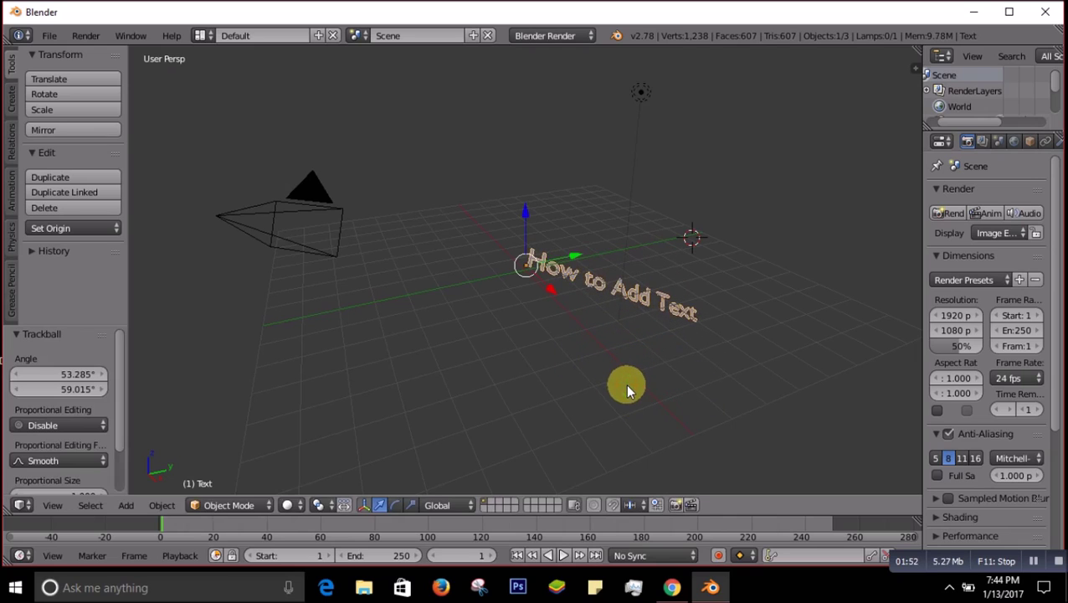
{"action": "key", "text": "r"}
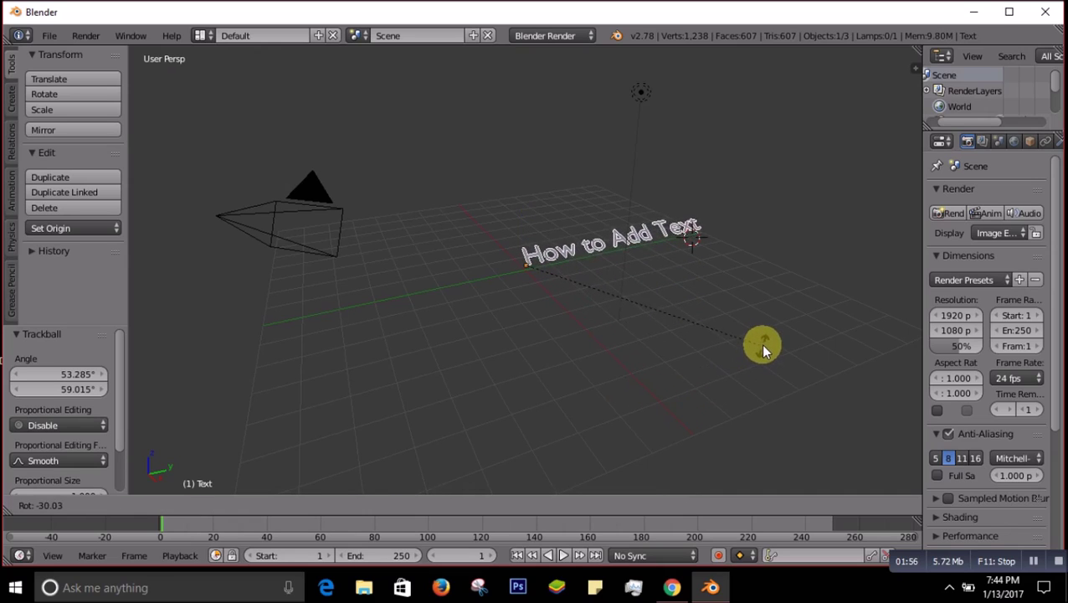
{"action": "left_click", "coordinate": [661, 319]}
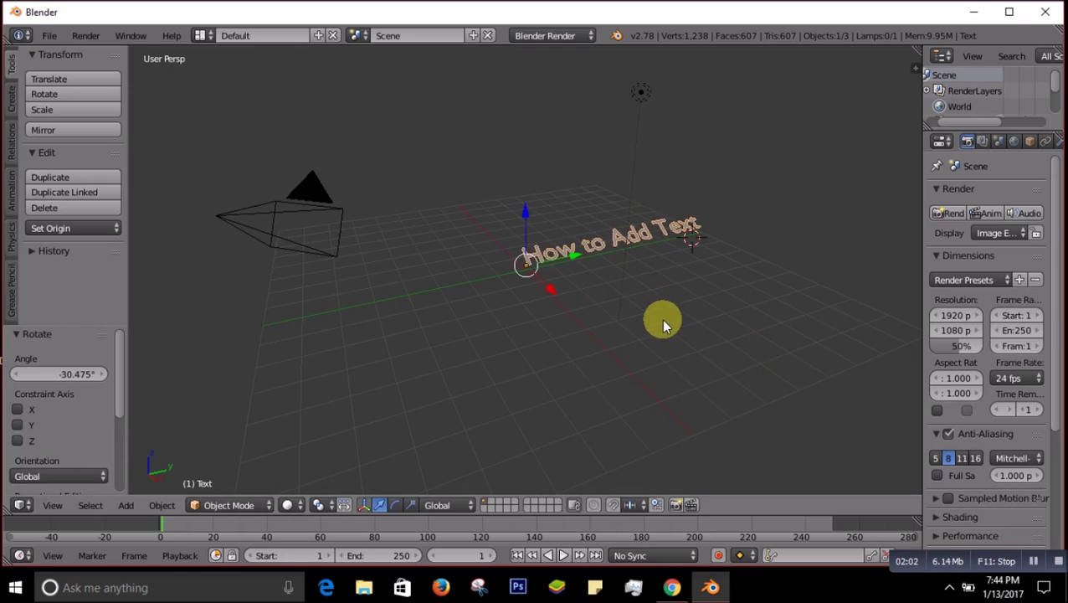
Stand the text upright facing the view and tilt it about 17 degrees
{"action": "key", "text": "r"}
{"action": "key", "text": "r"}
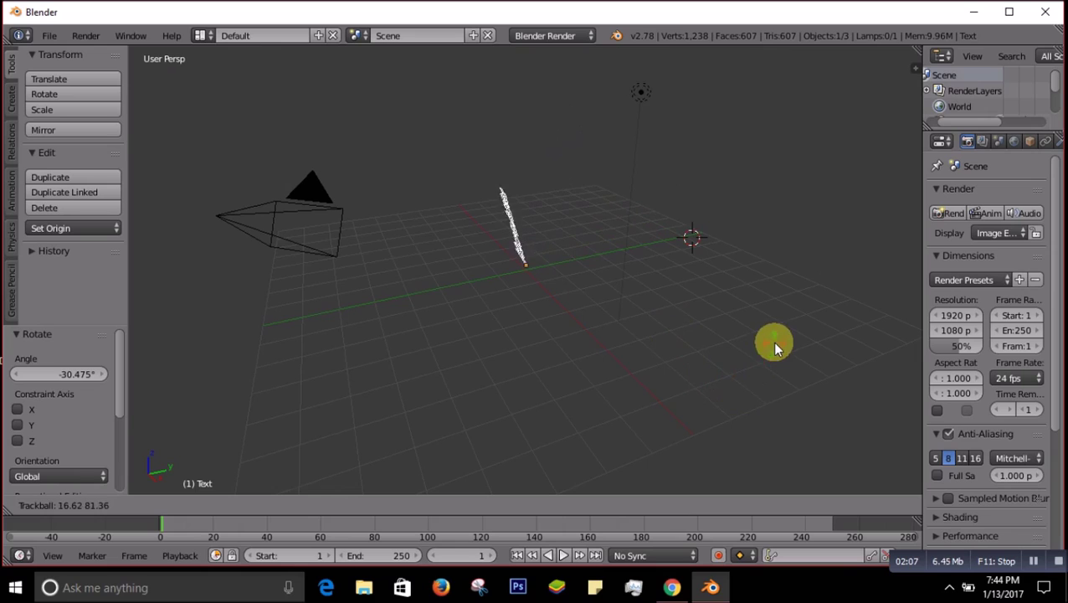
{"action": "left_click", "coordinate": [656, 371]}
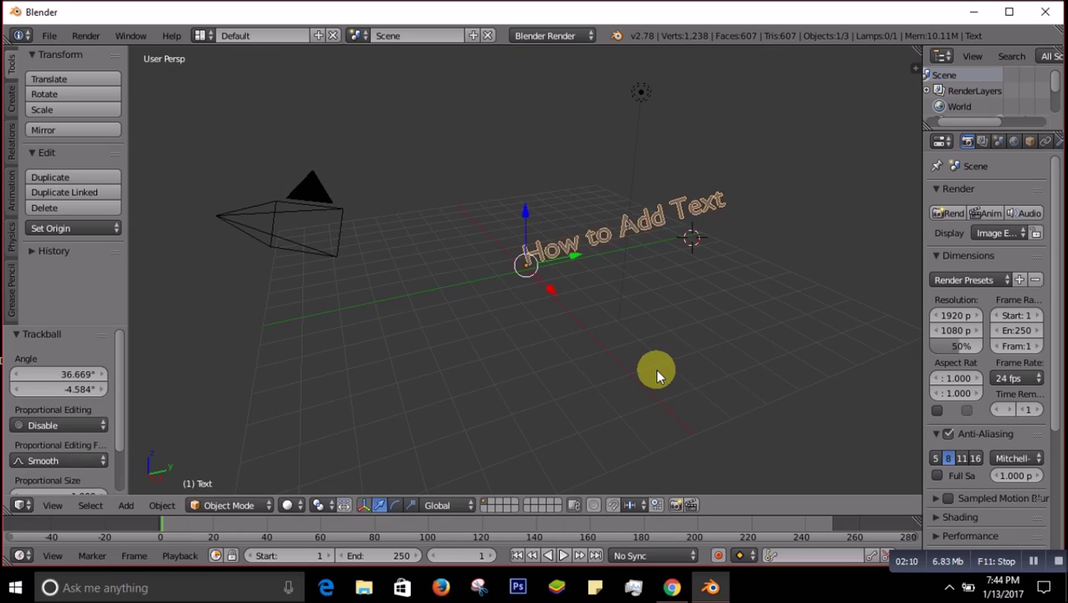
{"action": "key", "text": "r"}
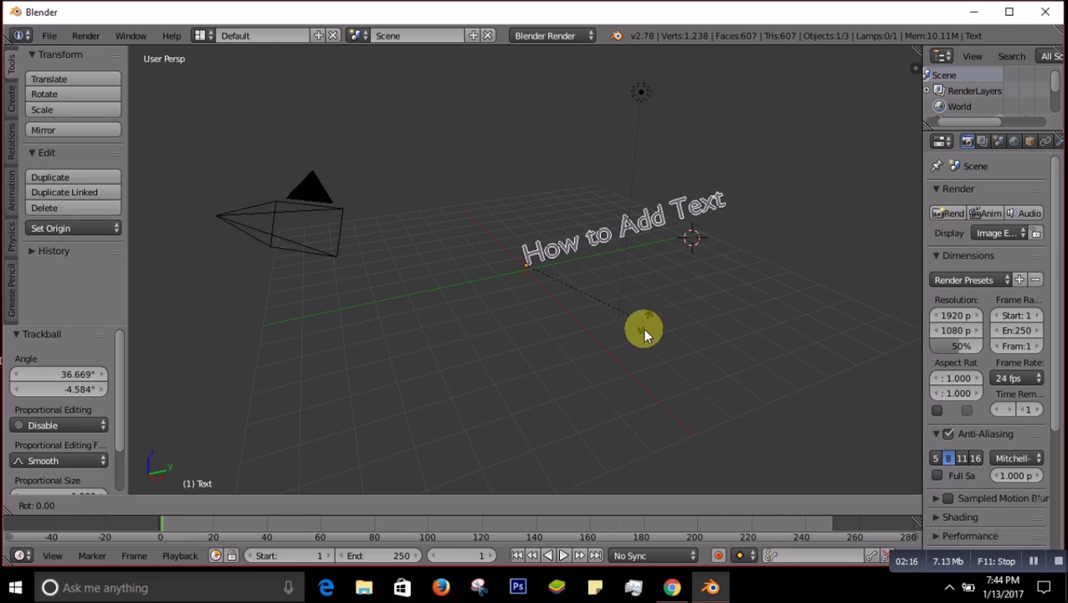
{"action": "left_click", "coordinate": [629, 343]}
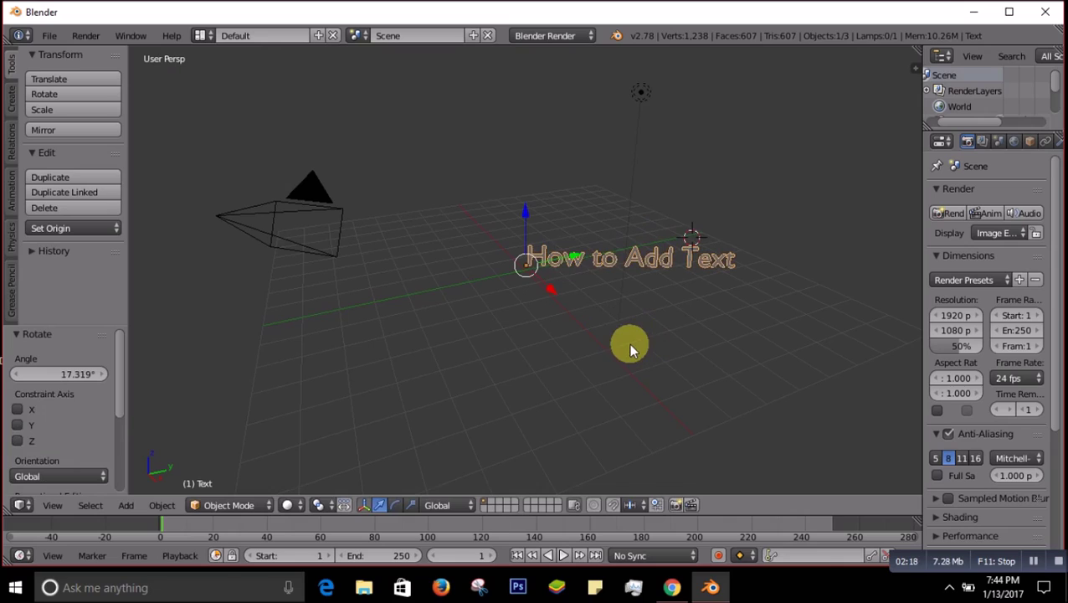
{"action": "left_click", "coordinate": [670, 306]}
{"action": "key", "text": "g"}
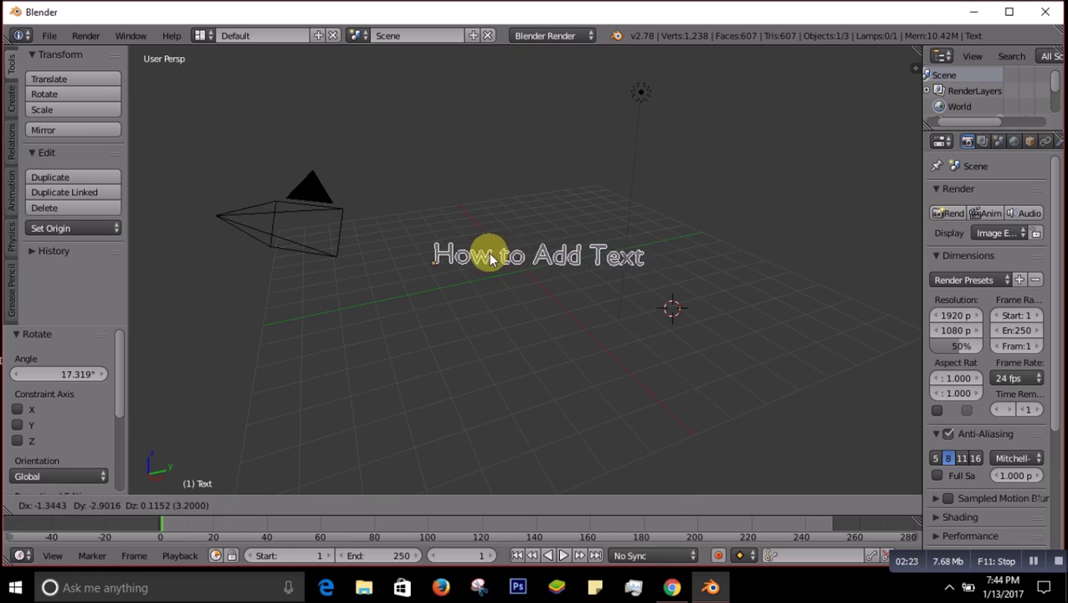
Cancel the pending move, then move the text to the left
{"action": "right_click", "coordinate": [485, 261]}
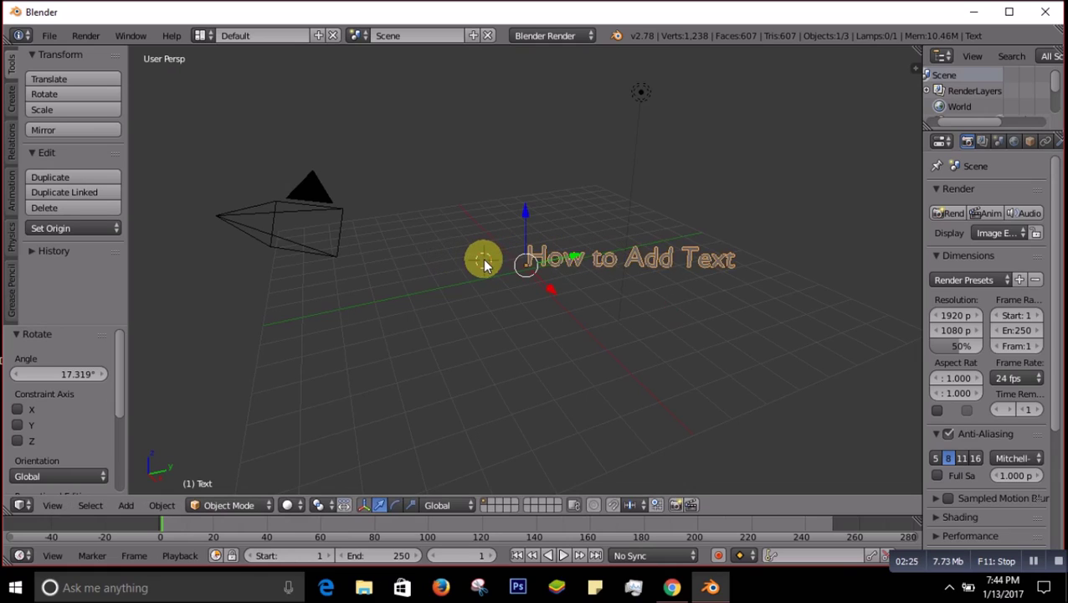
{"action": "left_click", "coordinate": [482, 259]}
{"action": "key", "text": "g"}
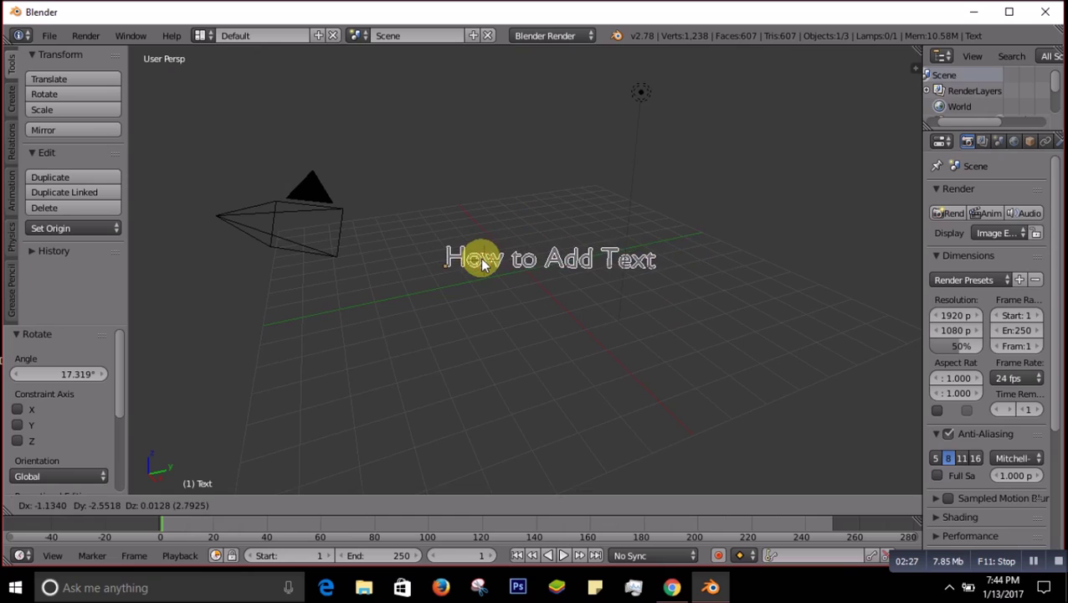
{"action": "left_click", "coordinate": [468, 260]}
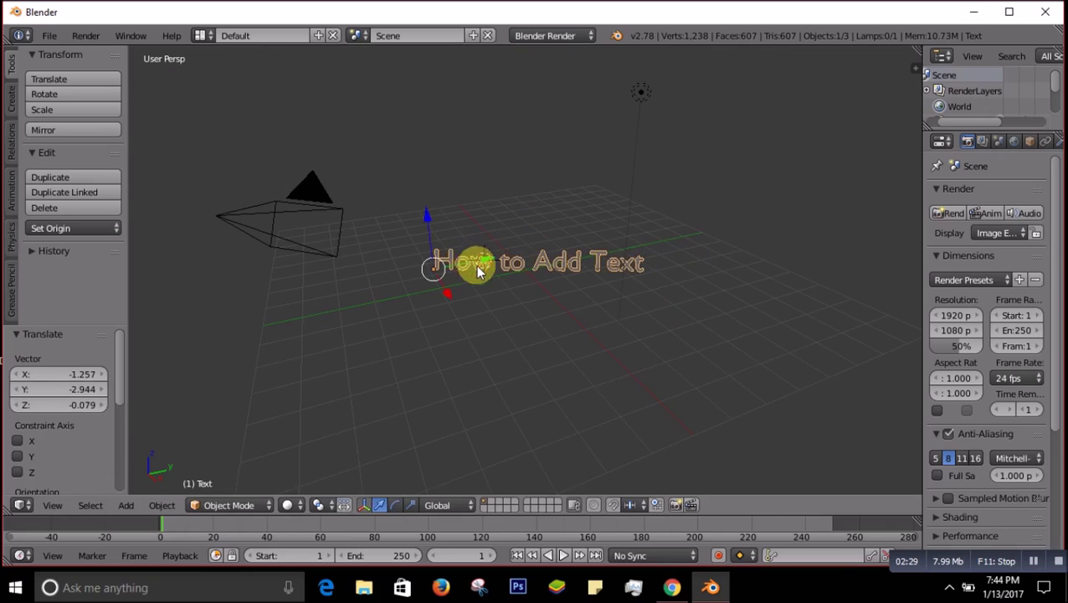
{"action": "left_click", "coordinate": [530, 296]}
Tilt the text about -6.7 degrees, then trackball-rotate it so the words slant upward
{"action": "key", "text": "r"}
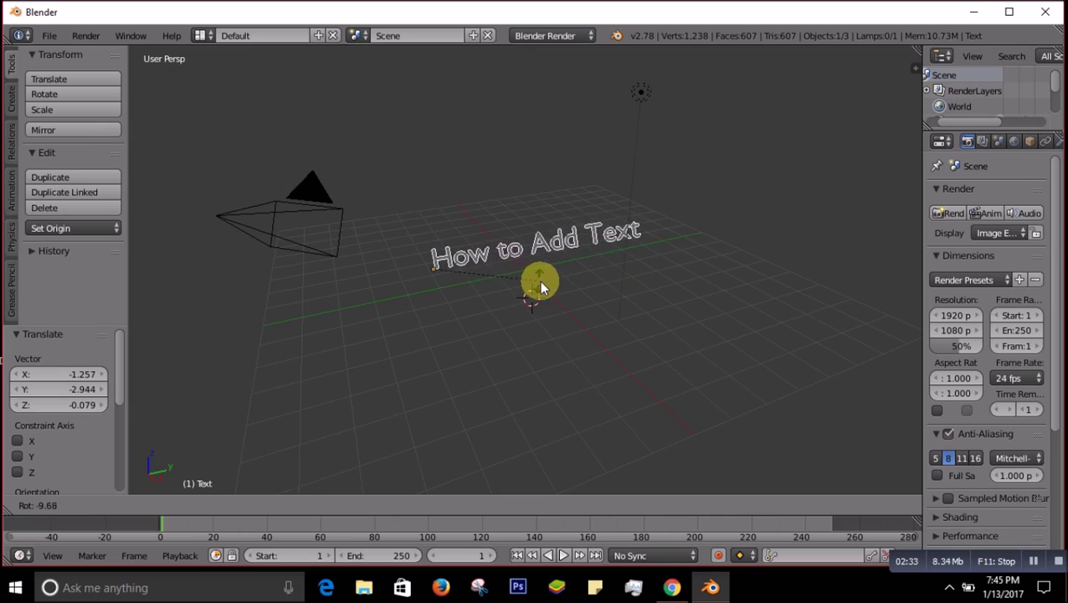
{"action": "left_click", "coordinate": [542, 290]}
{"action": "key", "text": "r"}
{"action": "key", "text": "r"}
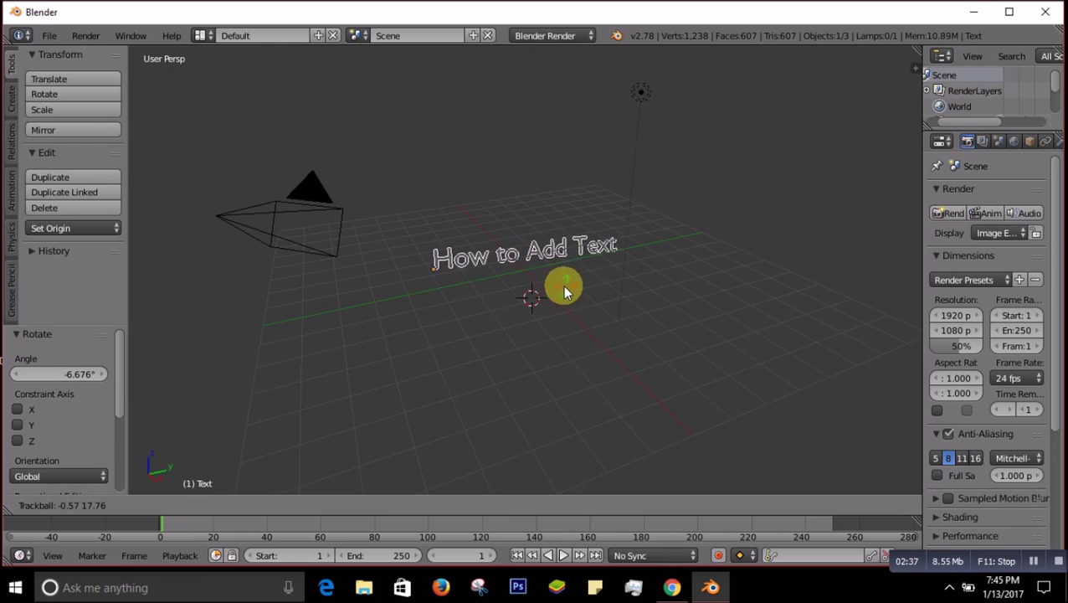
{"action": "left_click", "coordinate": [527, 259]}
{"action": "left_click", "coordinate": [627, 318]}
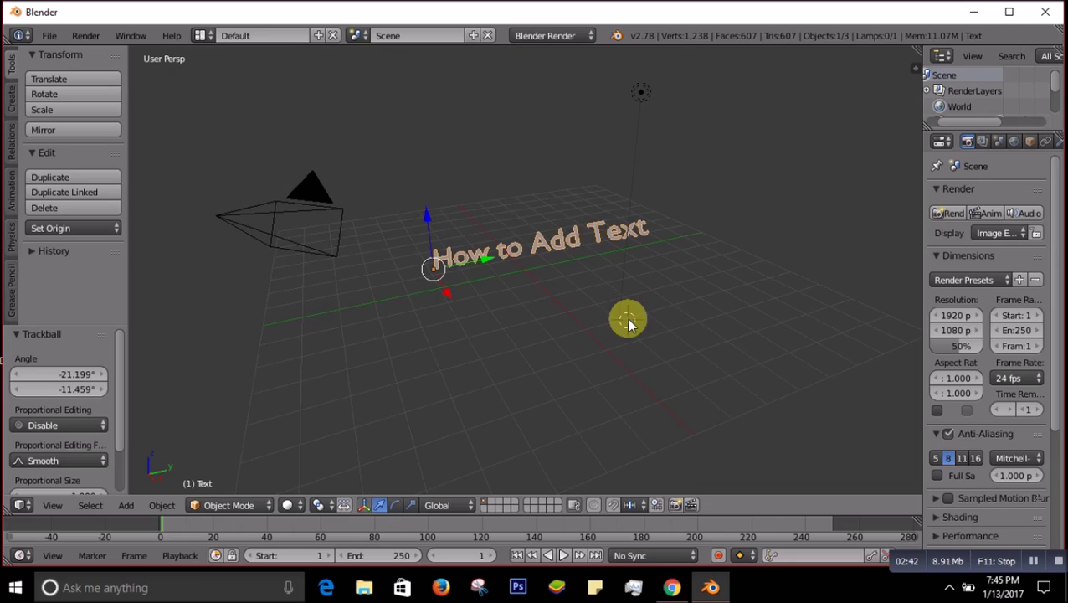
{"action": "left_click", "coordinate": [585, 301]}
Scale the text up to 1.07, then stretch it along X to about 3.05
{"action": "key", "text": "s"}
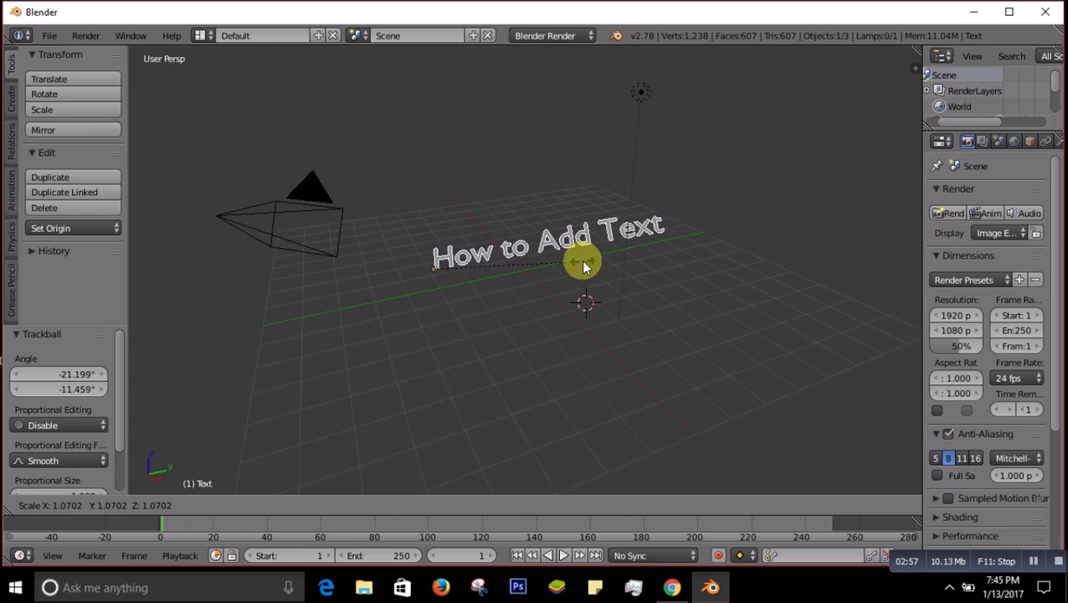
{"action": "left_click", "coordinate": [584, 265]}
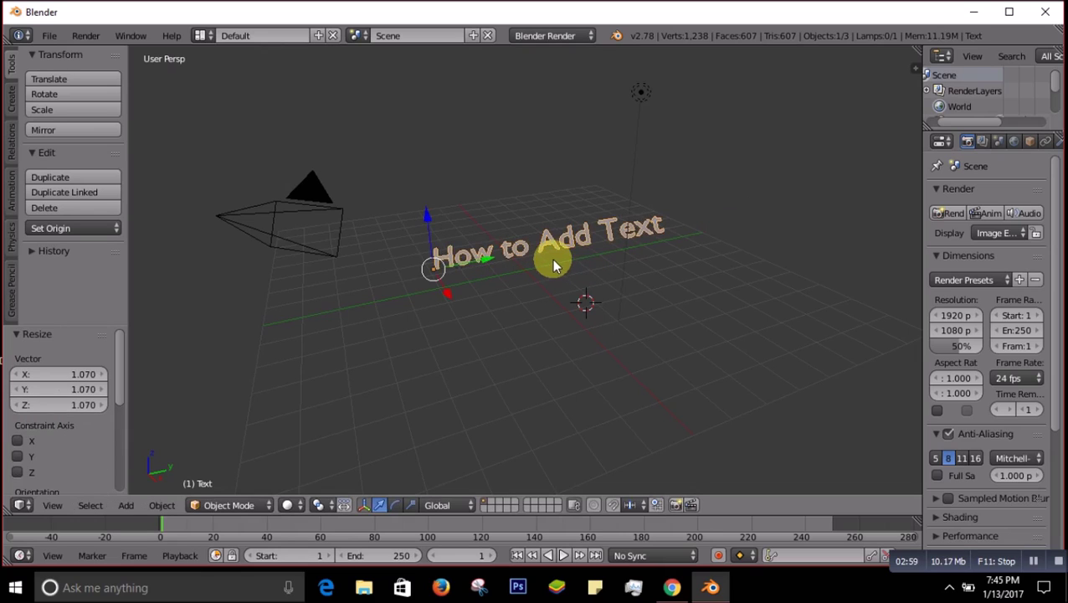
{"action": "key", "text": "s"}
{"action": "key", "text": "x"}
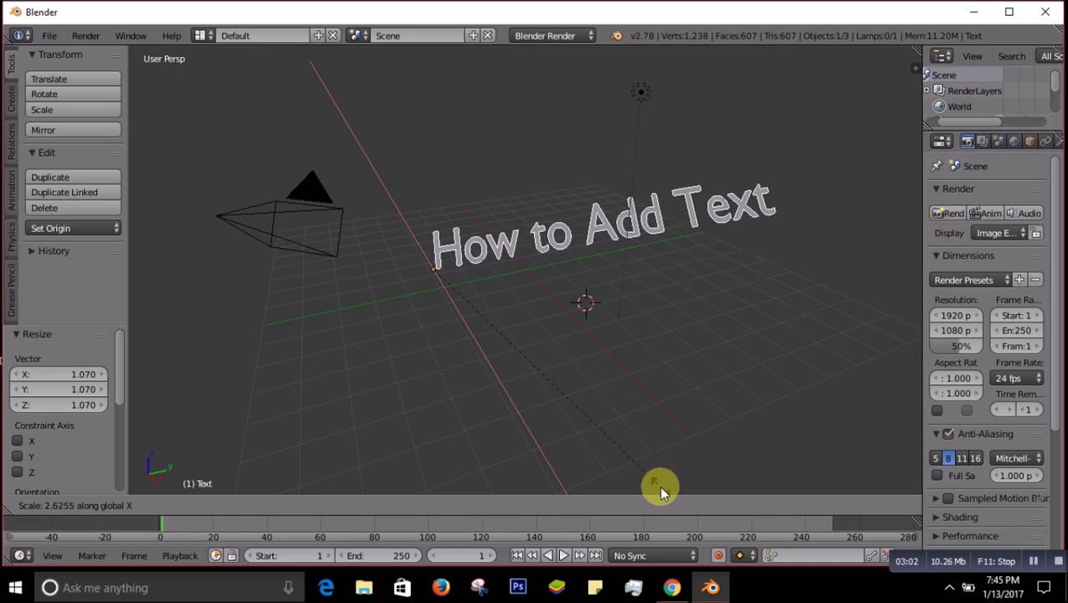
{"action": "left_click", "coordinate": [675, 104]}
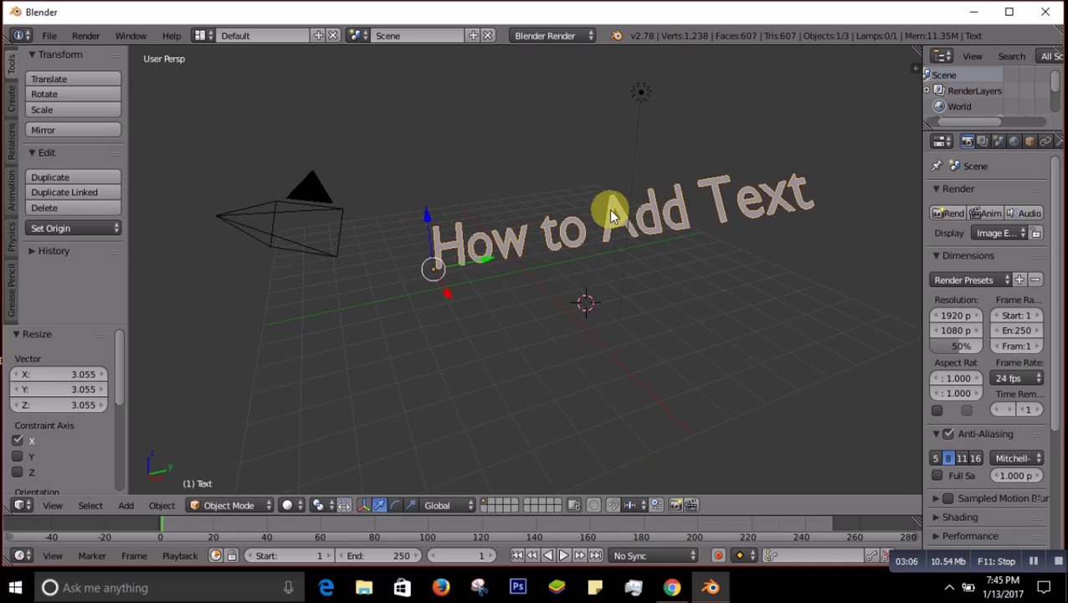
{"action": "key", "text": "g"}
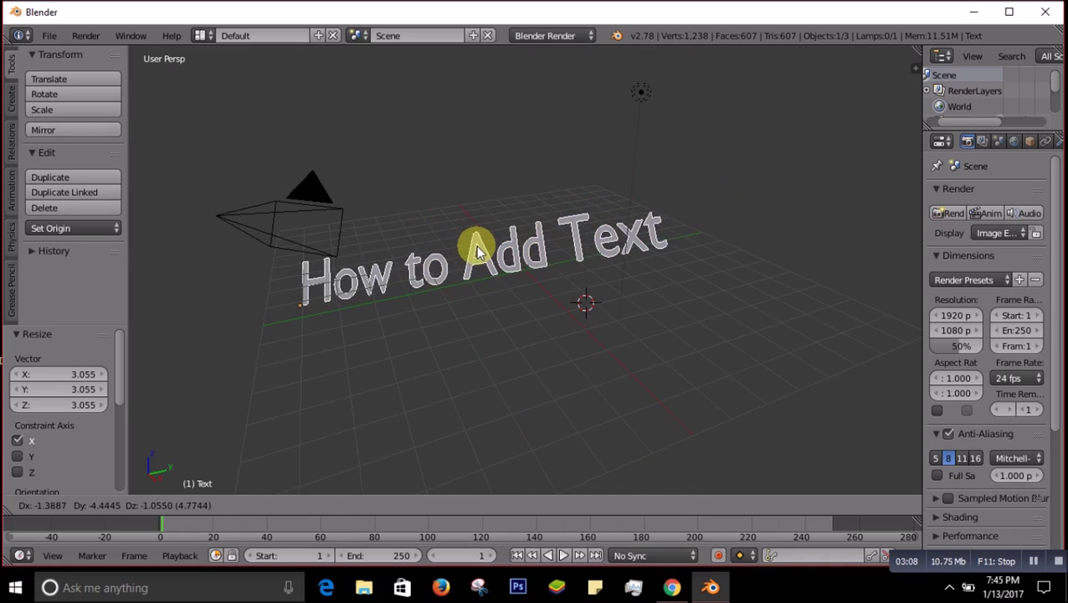
Place the text lower and further left and rotate it by -3.4 degrees
{"action": "left_click", "coordinate": [477, 251]}
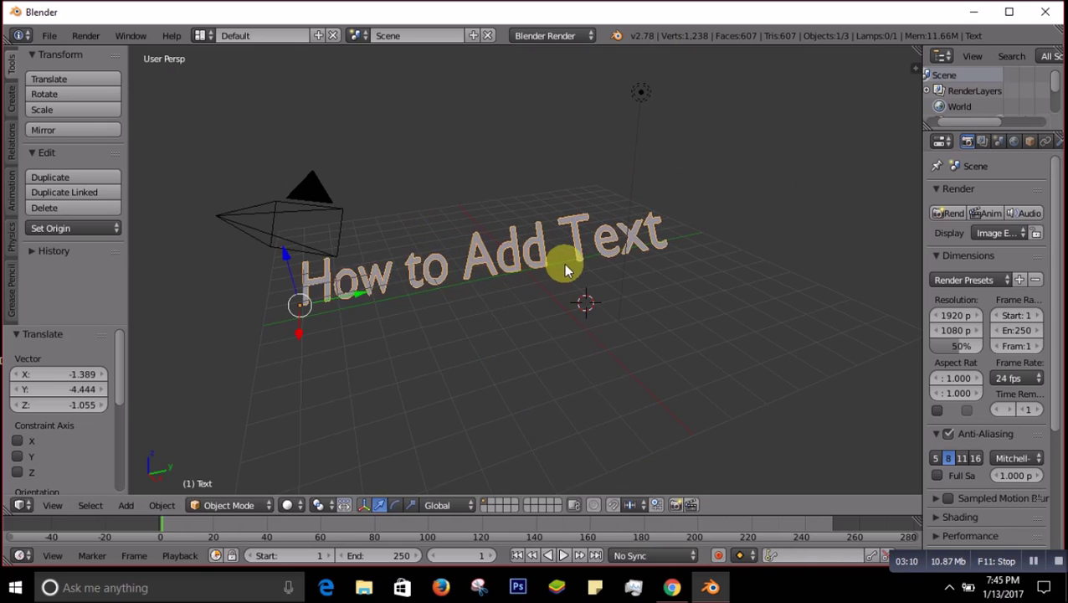
{"action": "key", "text": "r"}
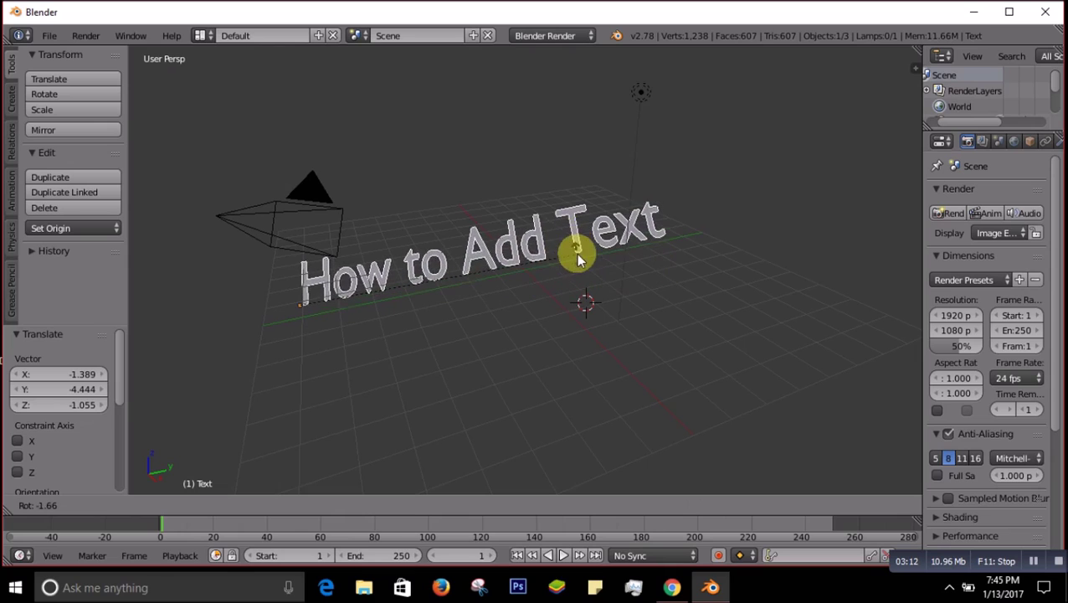
{"action": "left_click", "coordinate": [578, 244]}
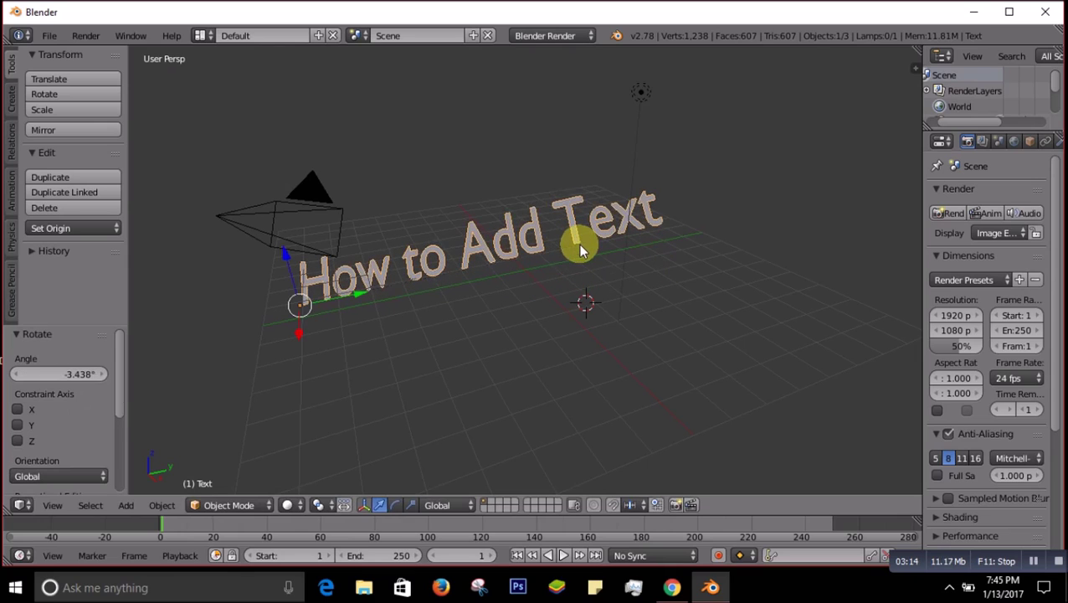
Trackball-rotate the text so it tilts back across the ground grid
{"action": "key", "text": "r"}
{"action": "key", "text": "r"}
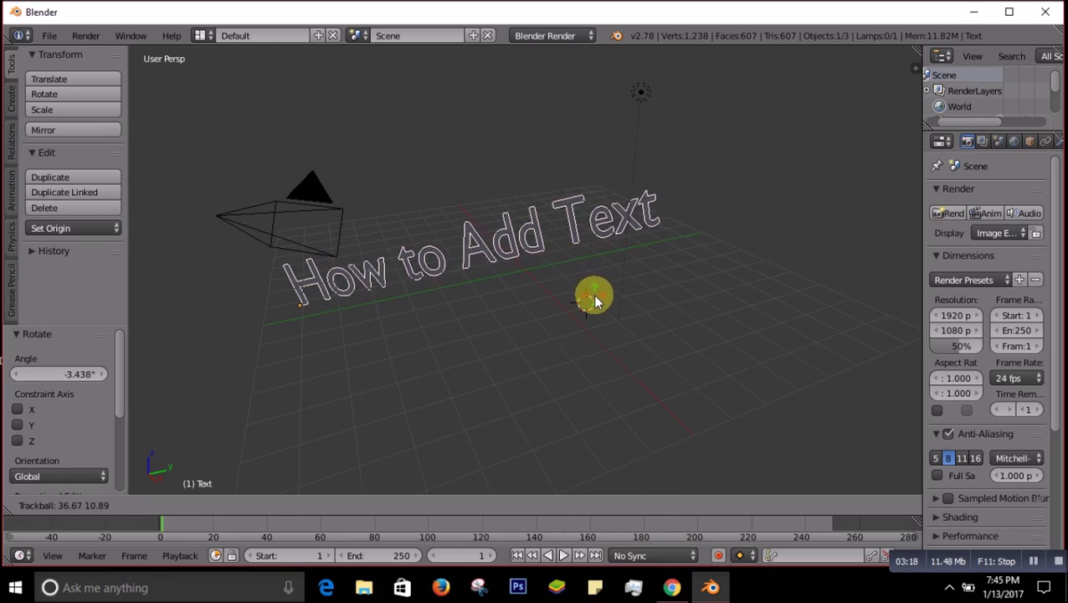
{"action": "left_click", "coordinate": [594, 299]}
{"action": "left_click", "coordinate": [530, 304]}
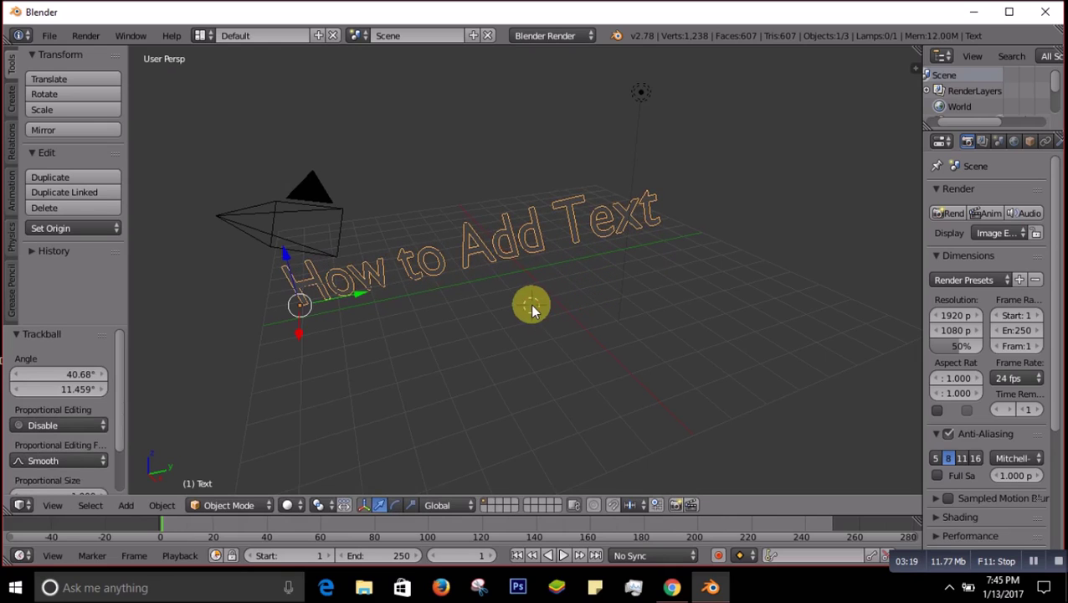
{"action": "left_click", "coordinate": [701, 245]}
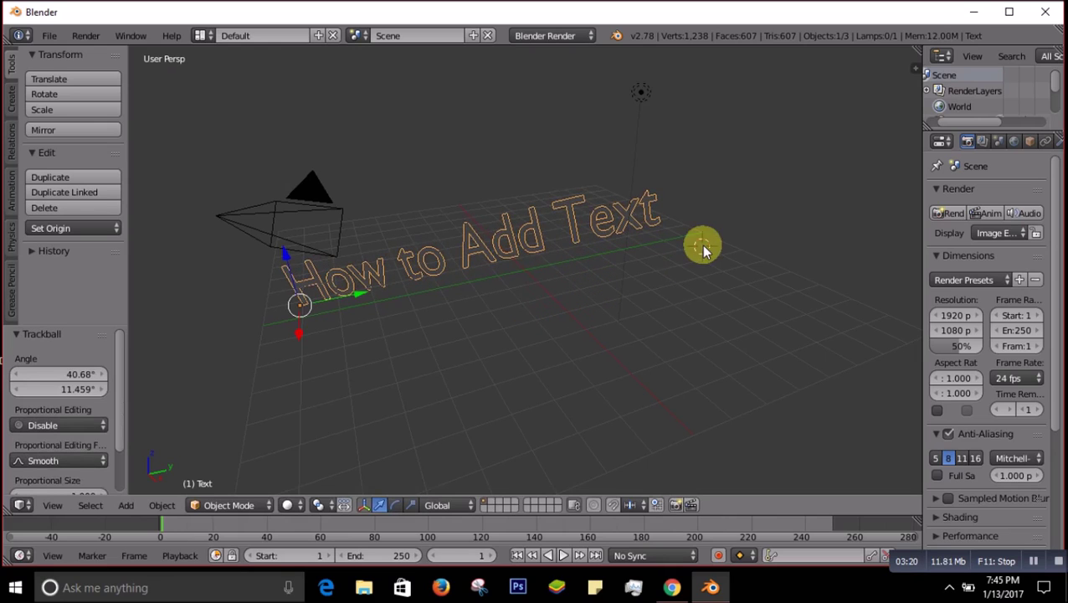
{"action": "left_click", "coordinate": [529, 292]}
{"action": "left_click", "coordinate": [641, 312]}
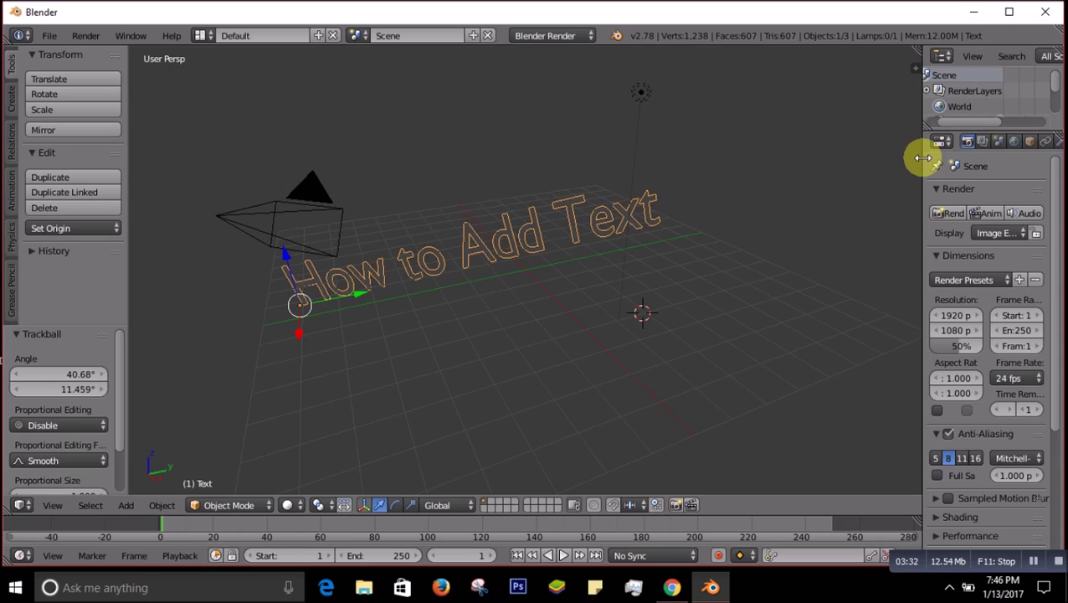
Widen the Properties editor and switch from the Object Data tab to the Material tab
{"action": "left_click_drag", "start_coordinate": [923, 158], "coordinate": [846, 171]}
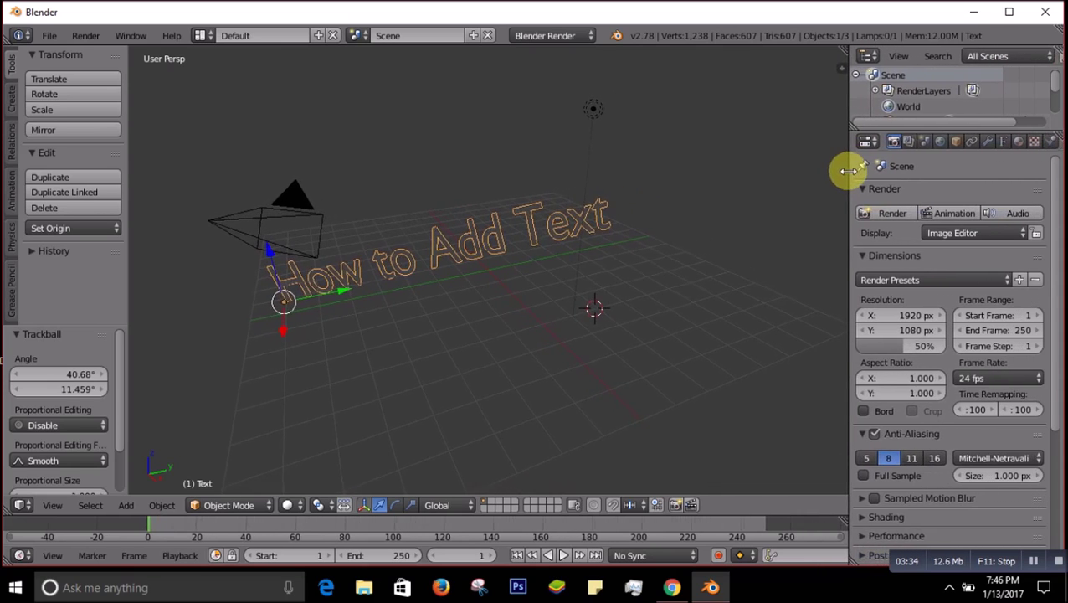
{"action": "left_click", "coordinate": [1001, 140]}
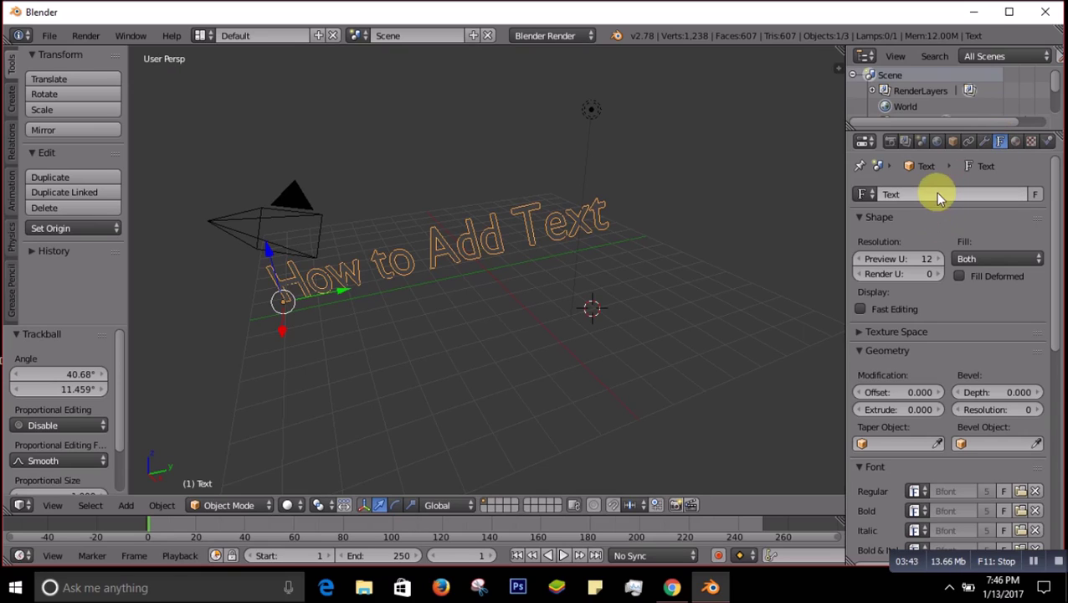
{"action": "left_click", "coordinate": [607, 270]}
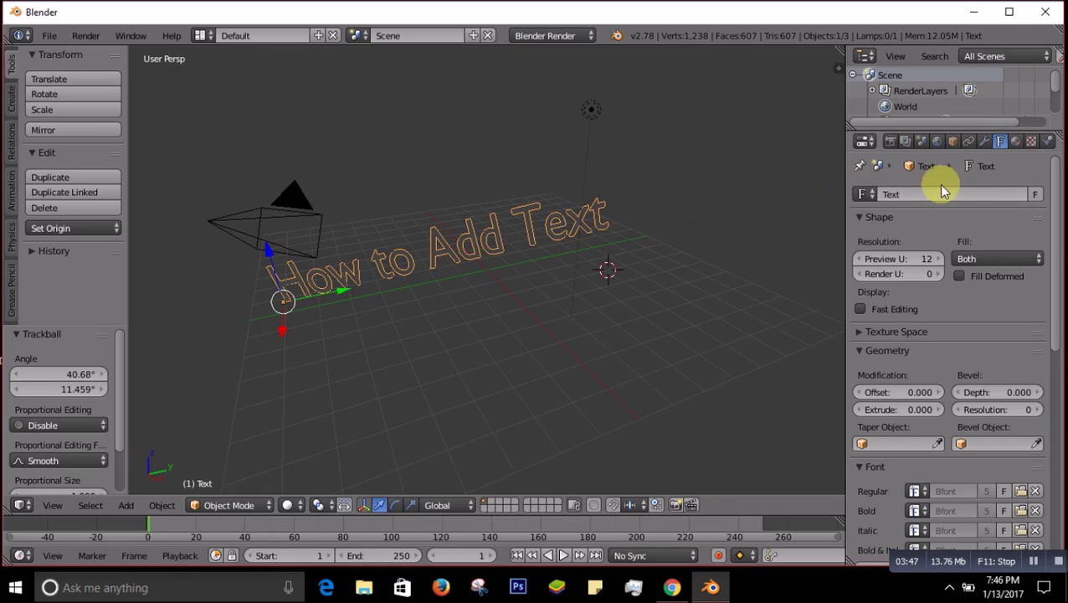
{"action": "left_click", "coordinate": [1014, 141]}
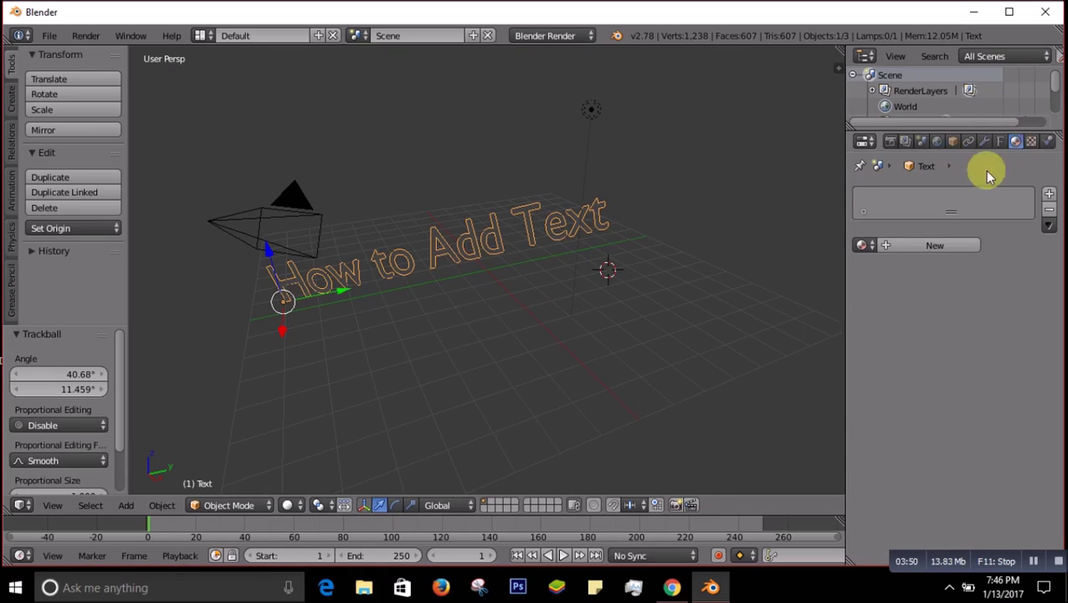
Create a new material, Material.001, for the text object
{"action": "left_click", "coordinate": [925, 244]}
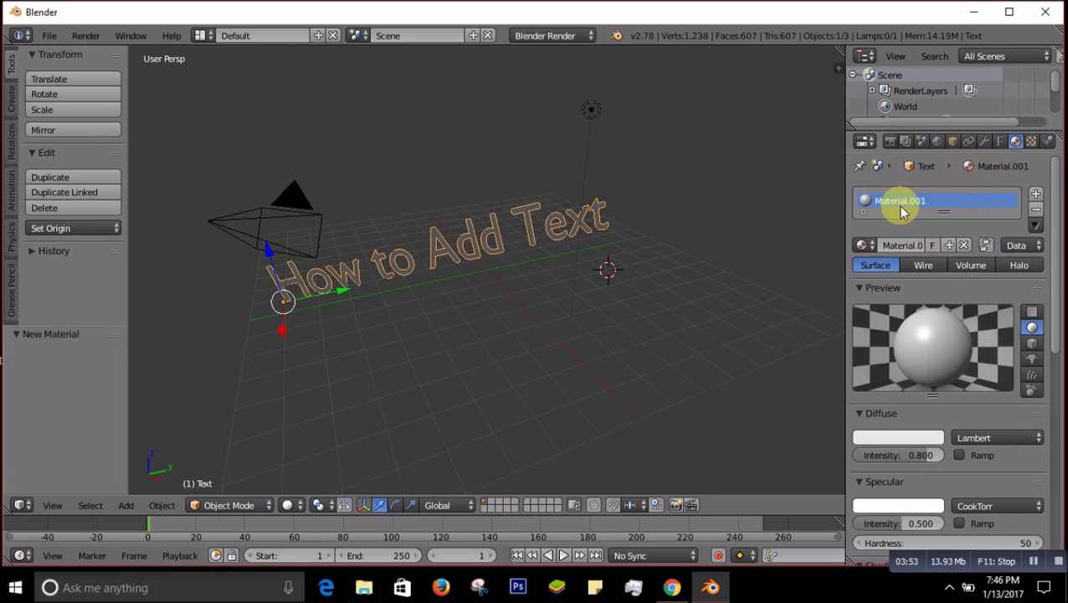
{"action": "left_click", "coordinate": [1001, 144]}
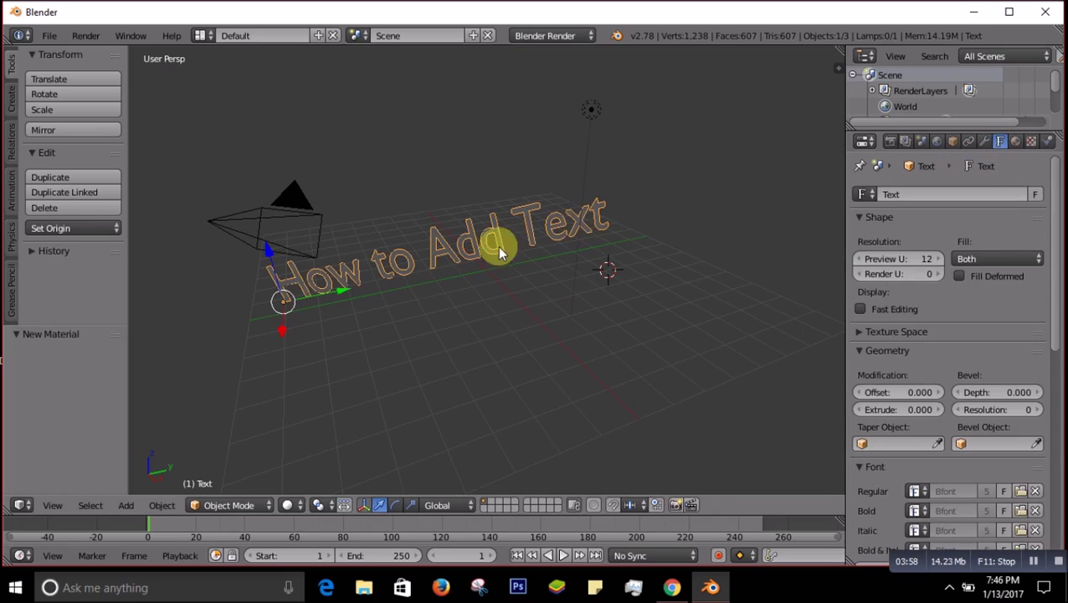
{"action": "left_click", "coordinate": [1016, 143]}
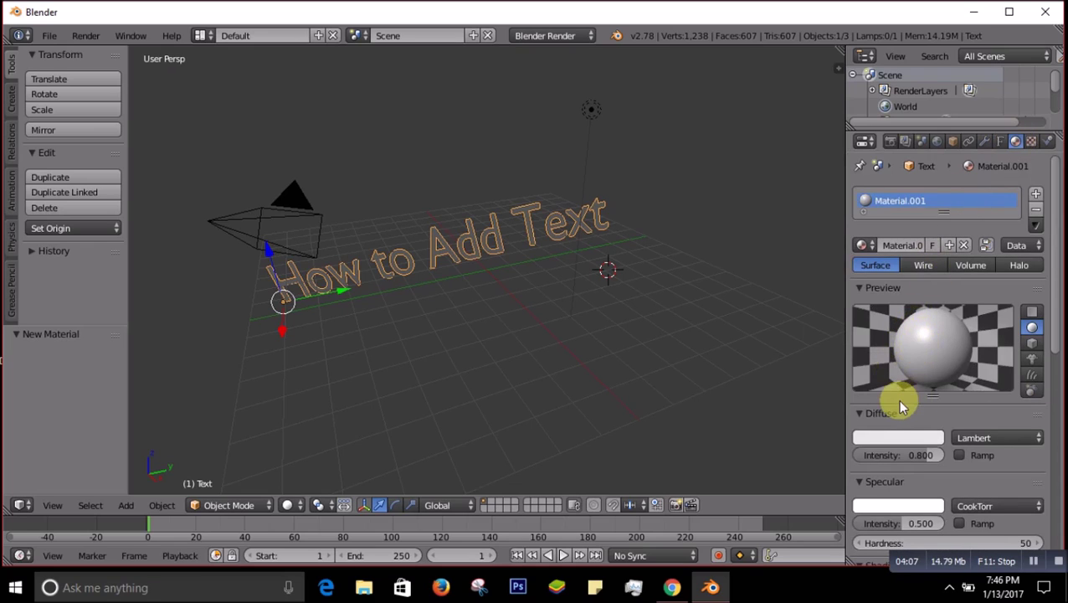
Set the diffuse colour to red (about R 0.8, G 0.04, B 0.03) on the colour wheel
{"action": "left_click", "coordinate": [876, 440]}
{"action": "left_click_drag", "start_coordinate": [879, 293], "coordinate": [867, 339]}
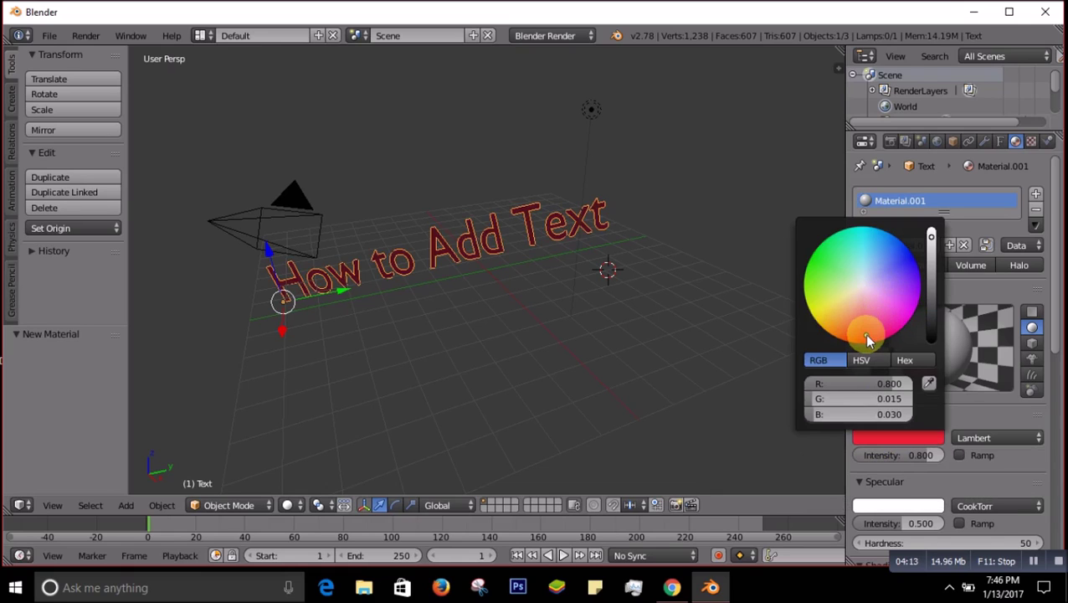
{"action": "mouse_move", "coordinate": [871, 335]}
{"action": "left_mouse_down"}
{"action": "mouse_move", "coordinate": [898, 297]}
{"action": "mouse_move", "coordinate": [897, 264]}
{"action": "left_mouse_up"}
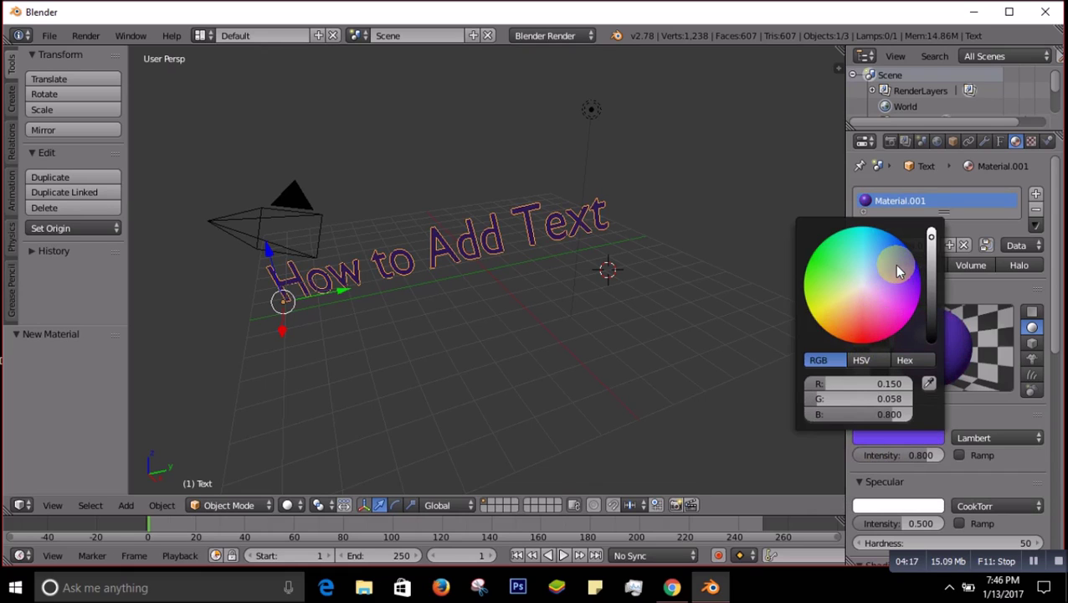
{"action": "left_click_drag", "start_coordinate": [897, 264], "coordinate": [870, 269]}
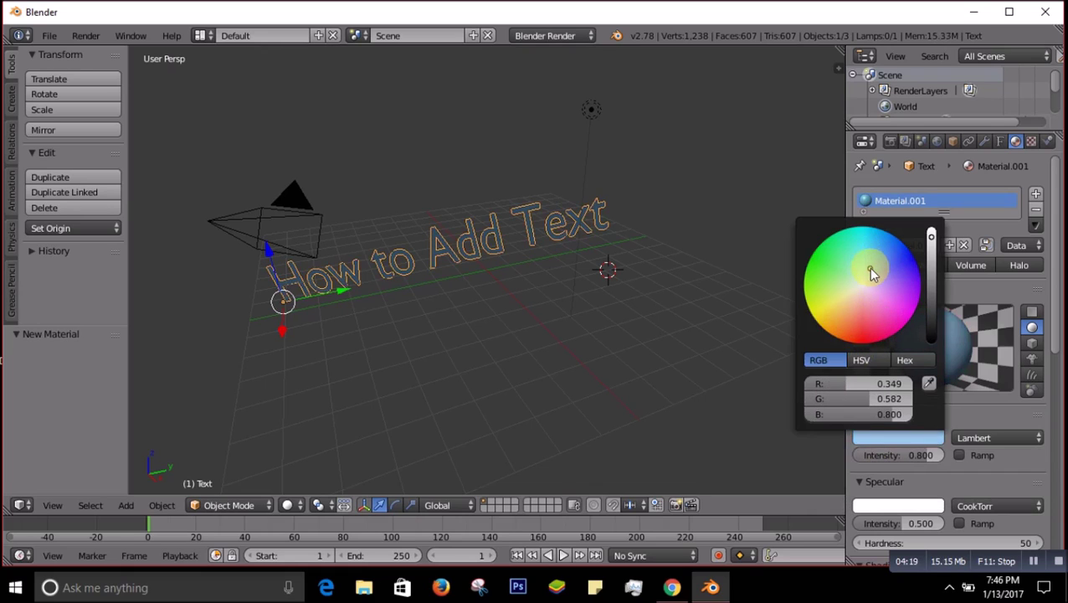
{"action": "left_click", "coordinate": [865, 334]}
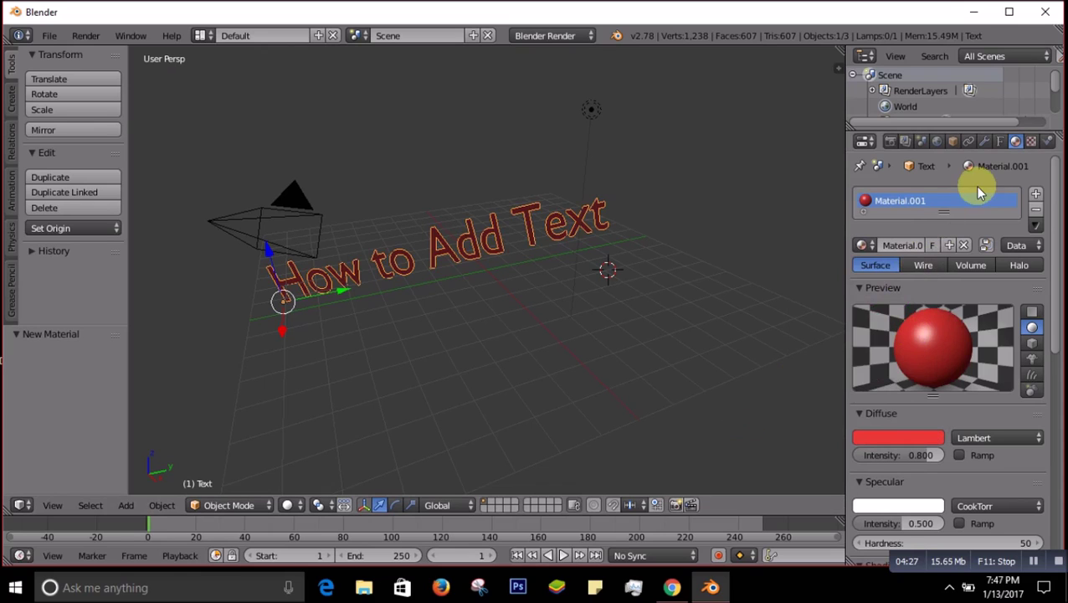
Try text geometry offsets of 5 and then 0.5 in the Text Data settings
{"action": "left_click", "coordinate": [1002, 144]}
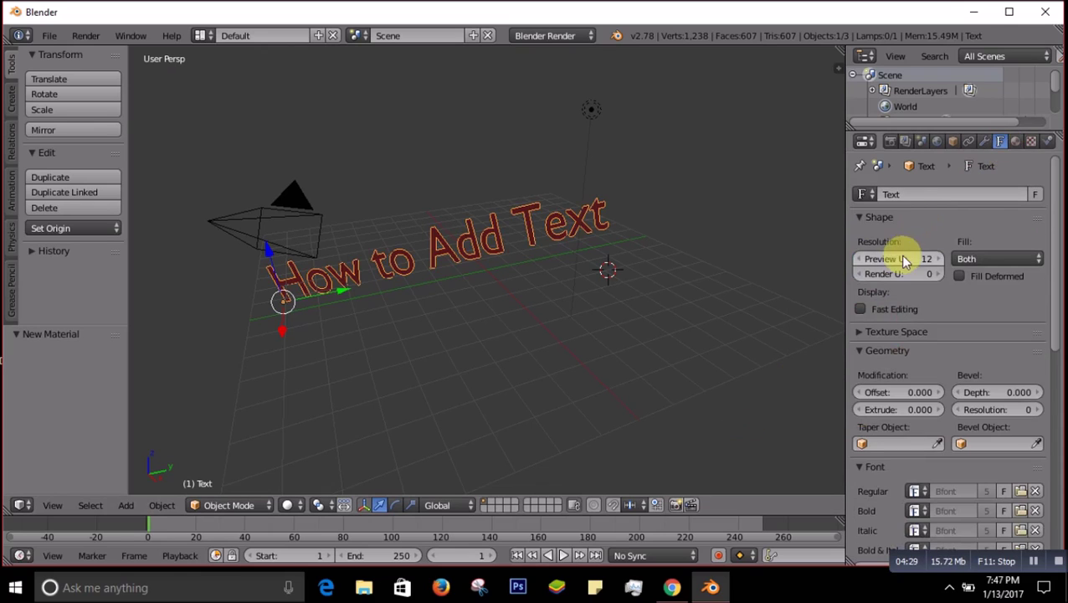
{"action": "left_click", "coordinate": [903, 393]}
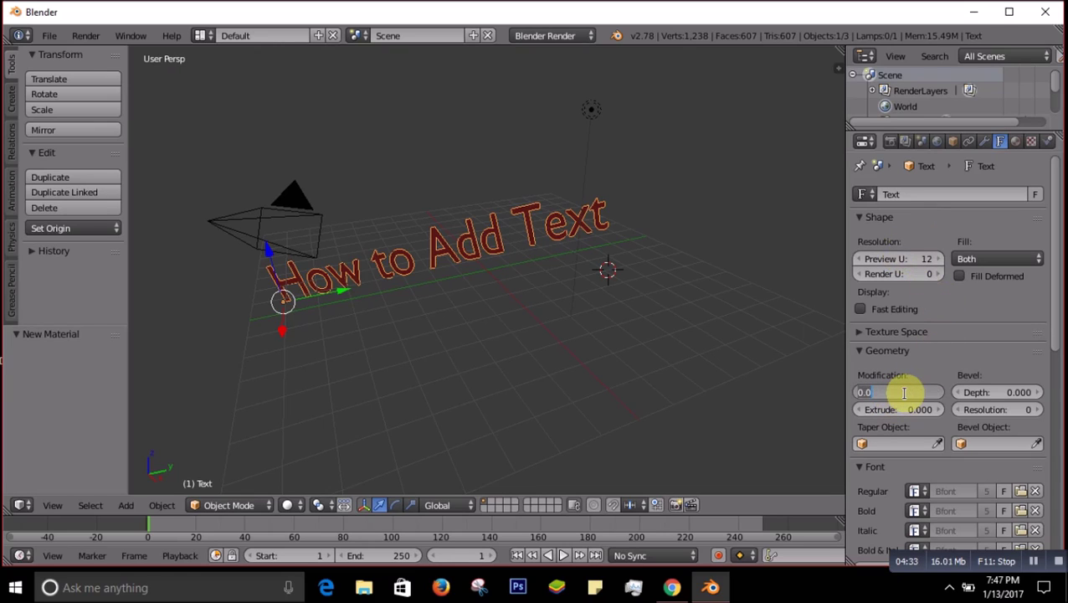
{"action": "type", "text": "5"}
{"action": "key", "text": "Return"}
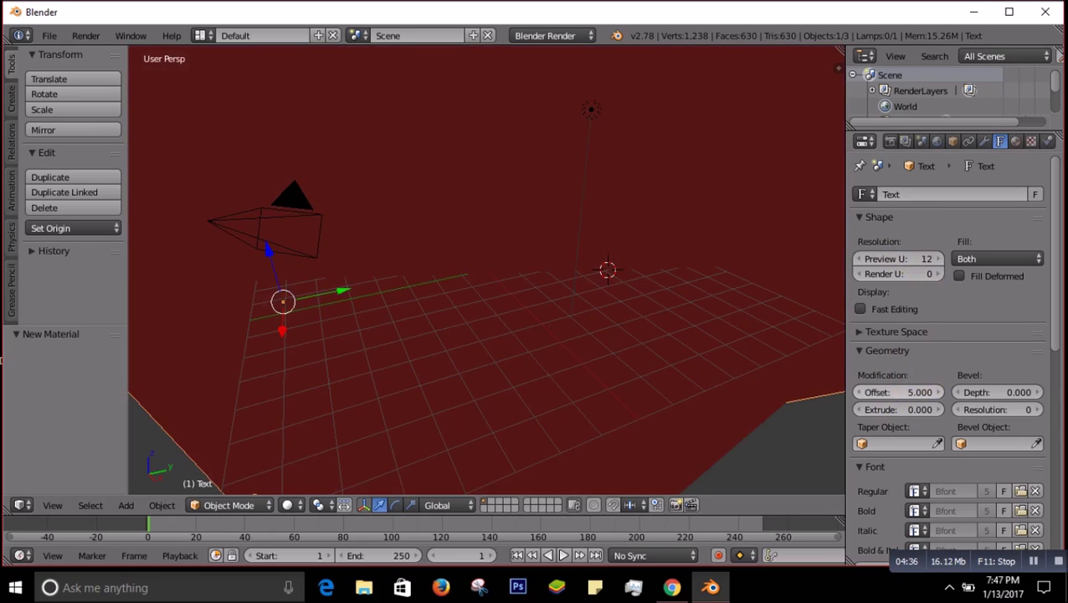
{"action": "left_click", "coordinate": [913, 392]}
{"action": "key", "text": "BackSpace"}
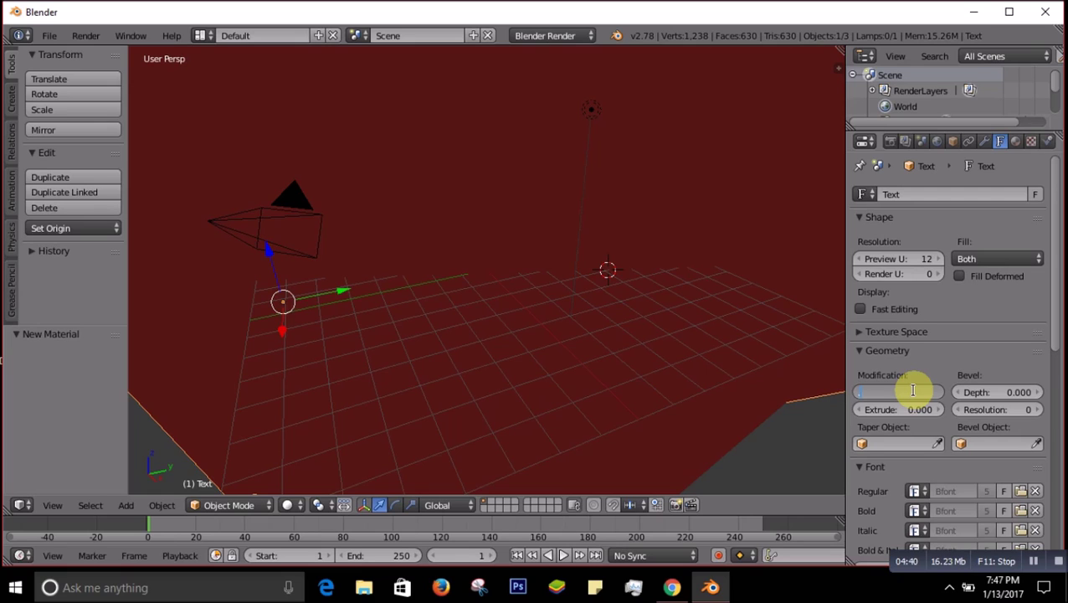
{"action": "type", "text": ".5"}
{"action": "key", "text": "Return"}
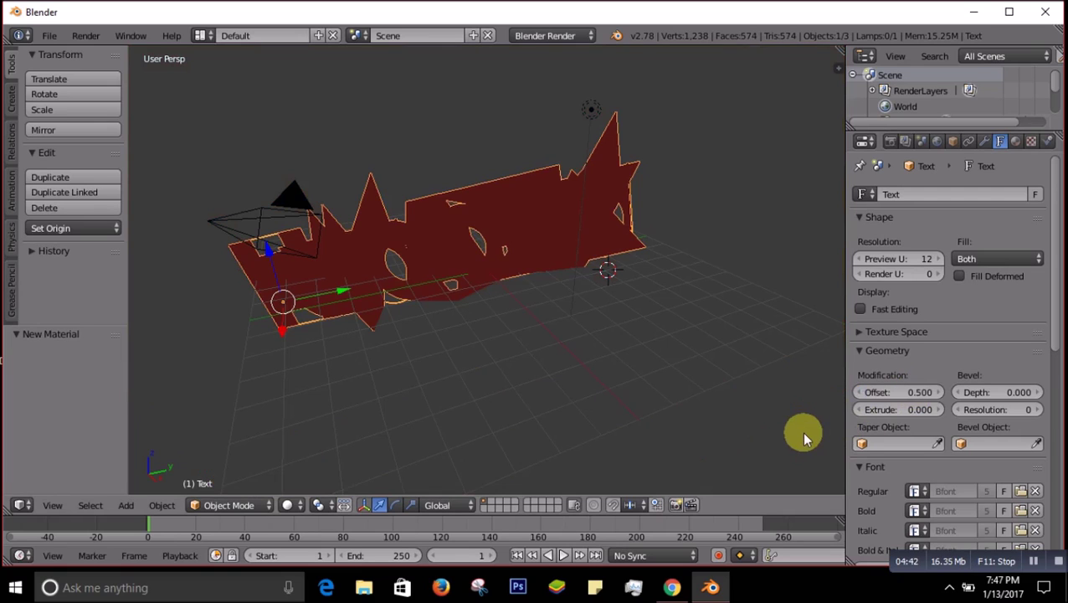
Settle the geometry offset at 0.1 for slightly thicker letters
{"action": "left_click", "coordinate": [932, 393]}
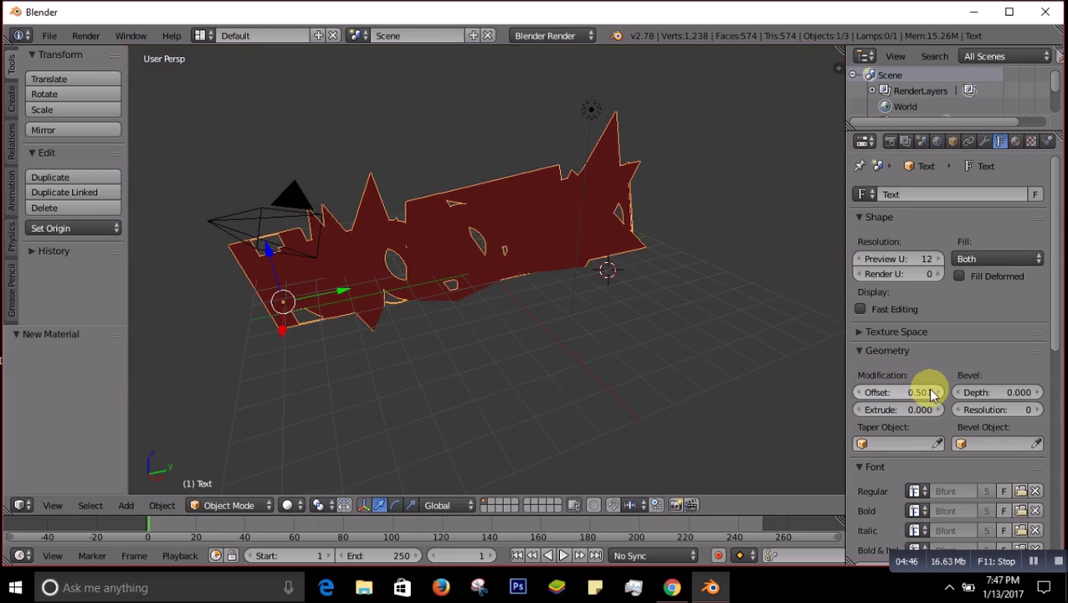
{"action": "left_click_drag", "start_coordinate": [932, 393], "coordinate": [919, 400]}
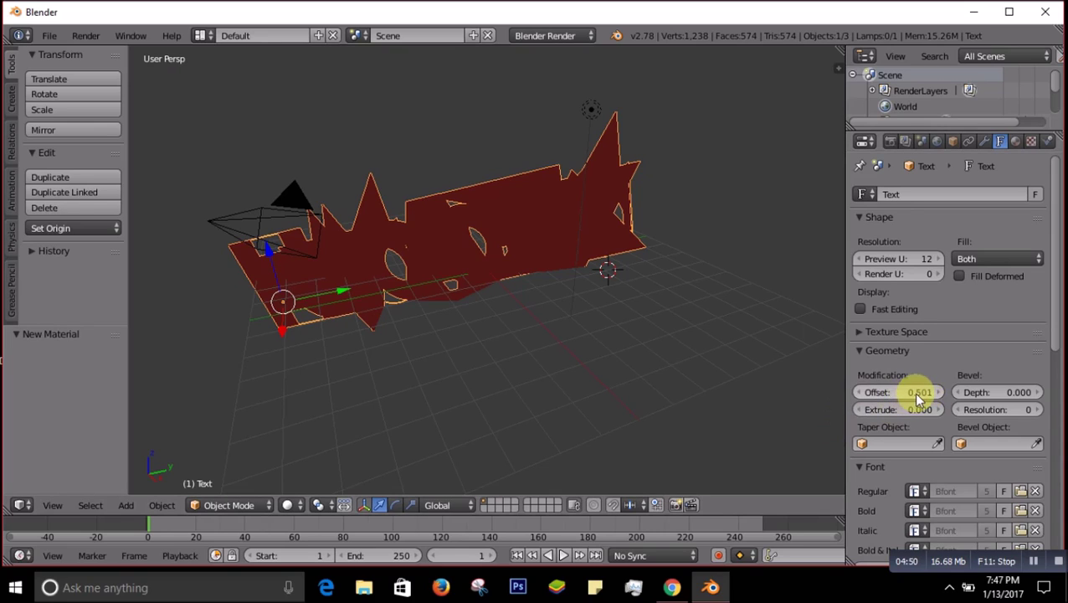
{"action": "left_click", "coordinate": [917, 395]}
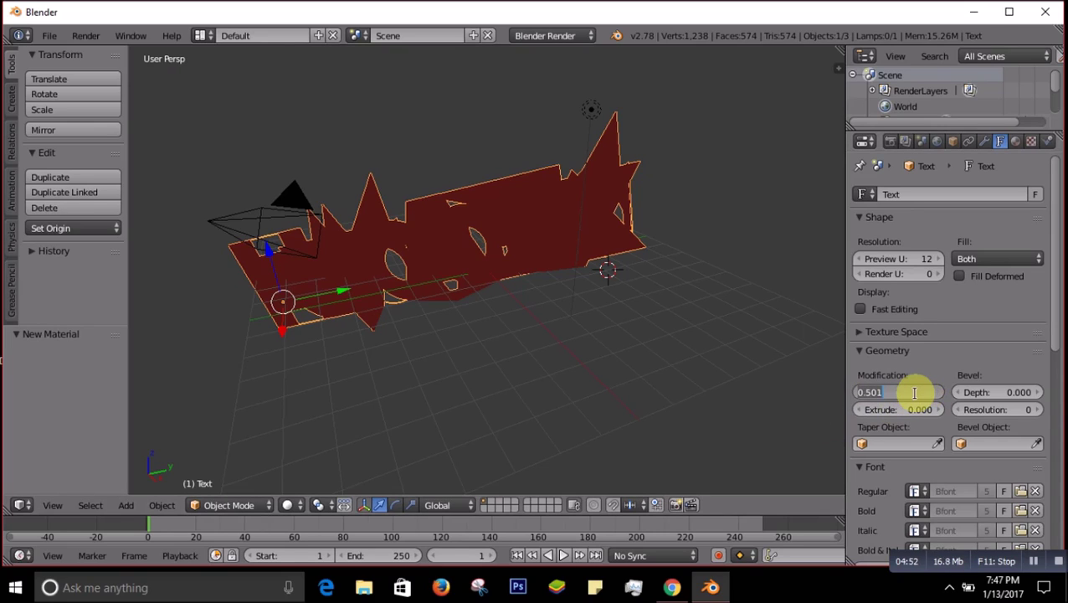
{"action": "key", "text": "BackSpace"}
{"action": "type", "text": "0.1"}
{"action": "key", "text": "Return"}
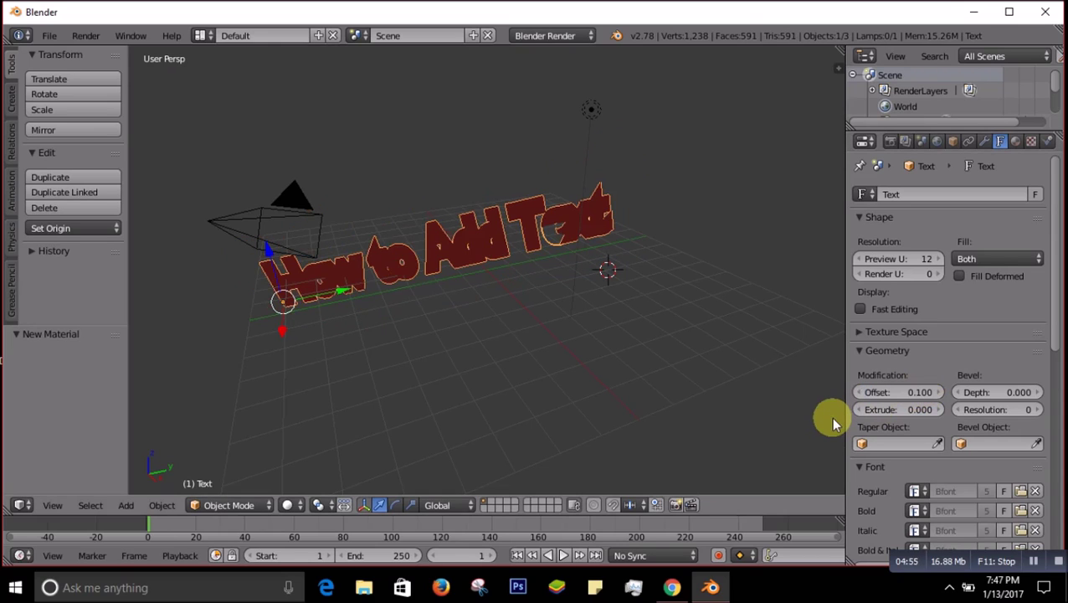
Extrude the text by 0.2 into solid 3D letters
{"action": "left_click", "coordinate": [918, 414]}
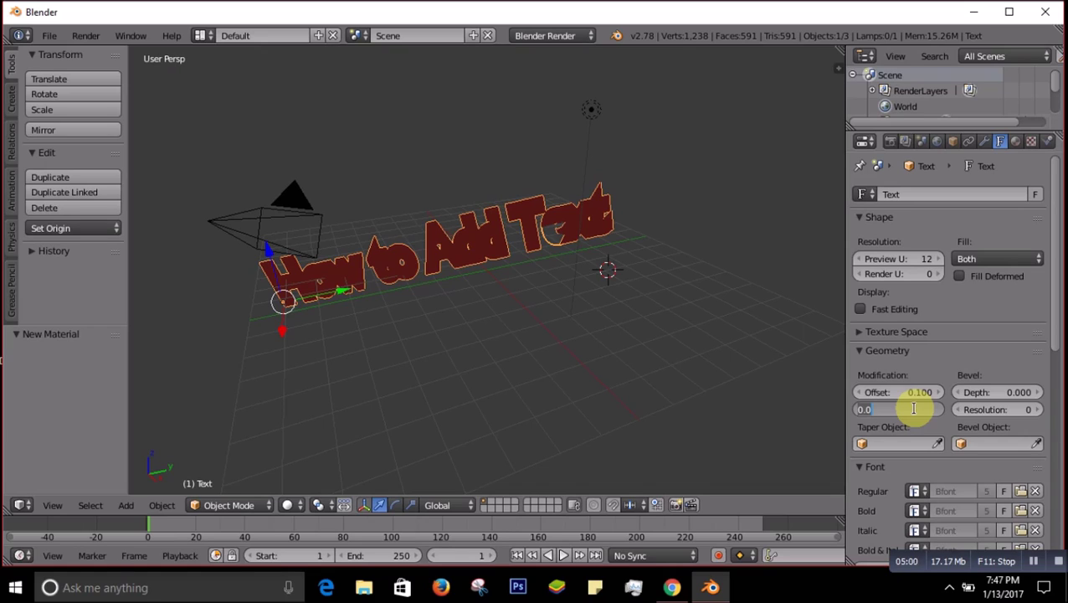
{"action": "key", "text": "BackSpace"}
{"action": "type", "text": "2"}
{"action": "key", "text": "Return"}
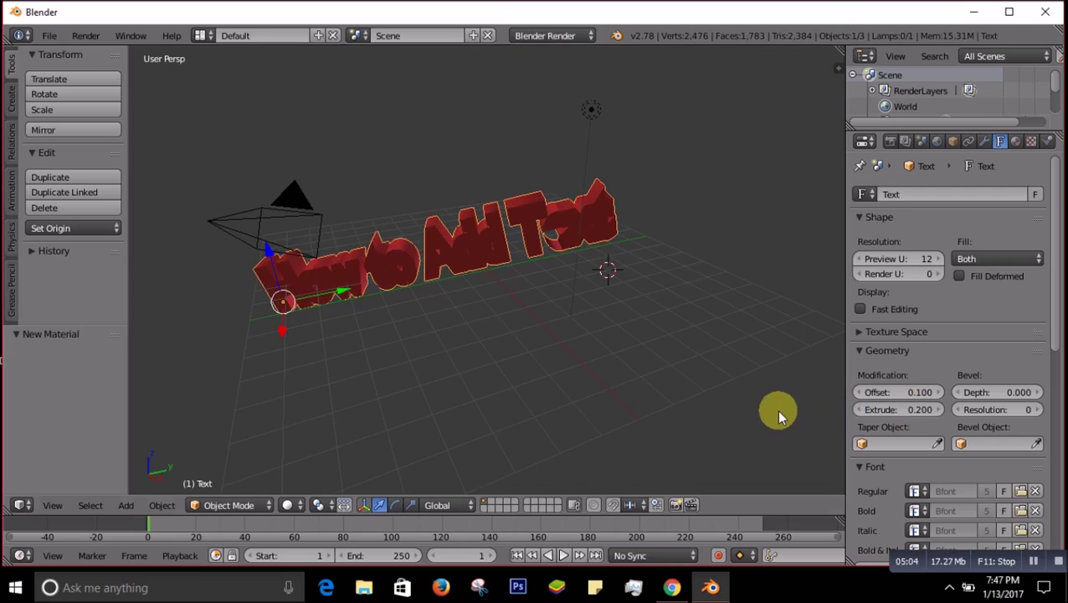
Reset the text's geometry offset to 0
{"action": "left_click_drag", "start_coordinate": [931, 390], "coordinate": [921, 397]}
{"action": "left_click", "coordinate": [920, 393]}
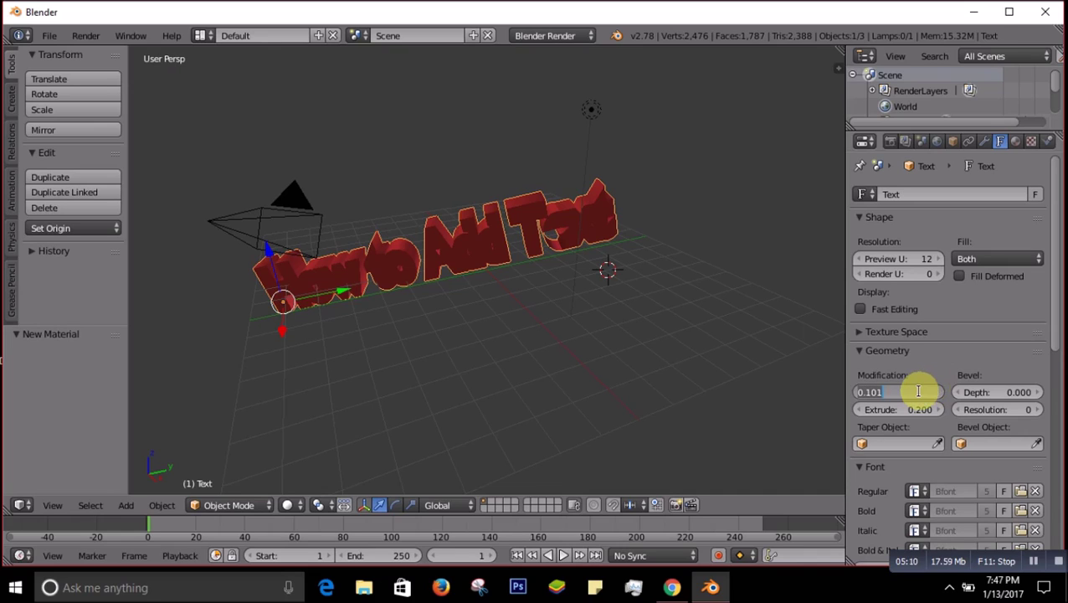
{"action": "type", "text": "0"}
{"action": "key", "text": "Return"}
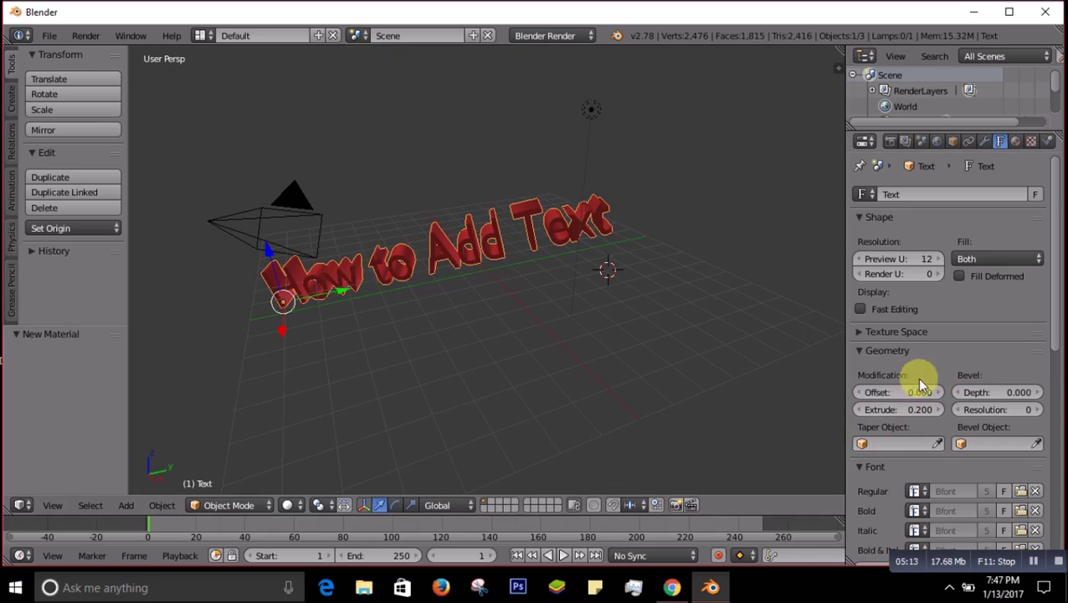
{"action": "left_click", "coordinate": [1012, 388]}
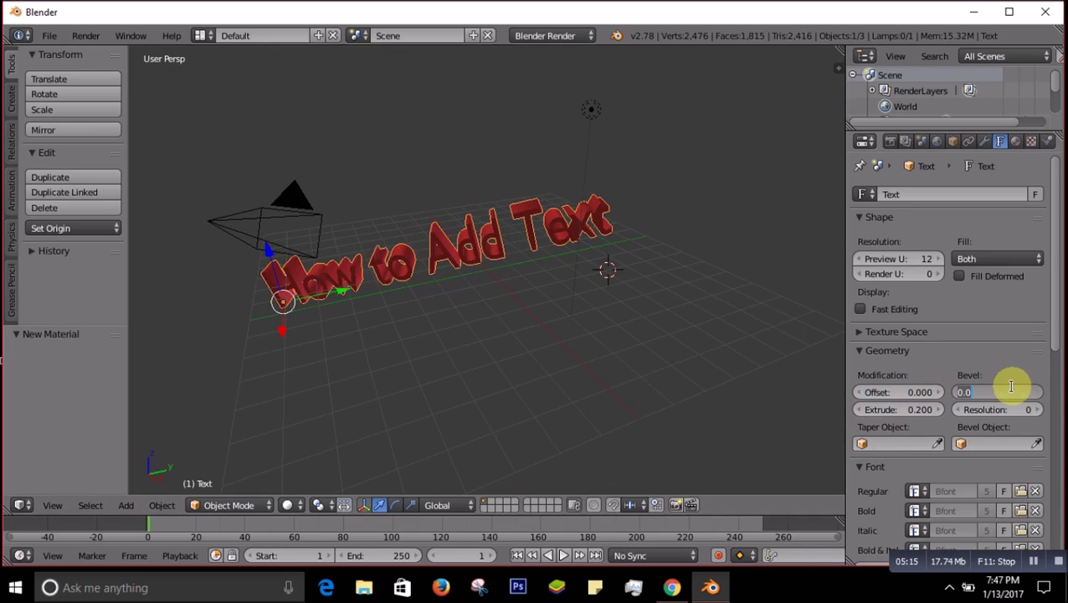
Try a bevel depth of 0.5, then reduce it to 0.1 for rounded edges
{"action": "type", "text": ".5"}
{"action": "key", "text": "Return"}
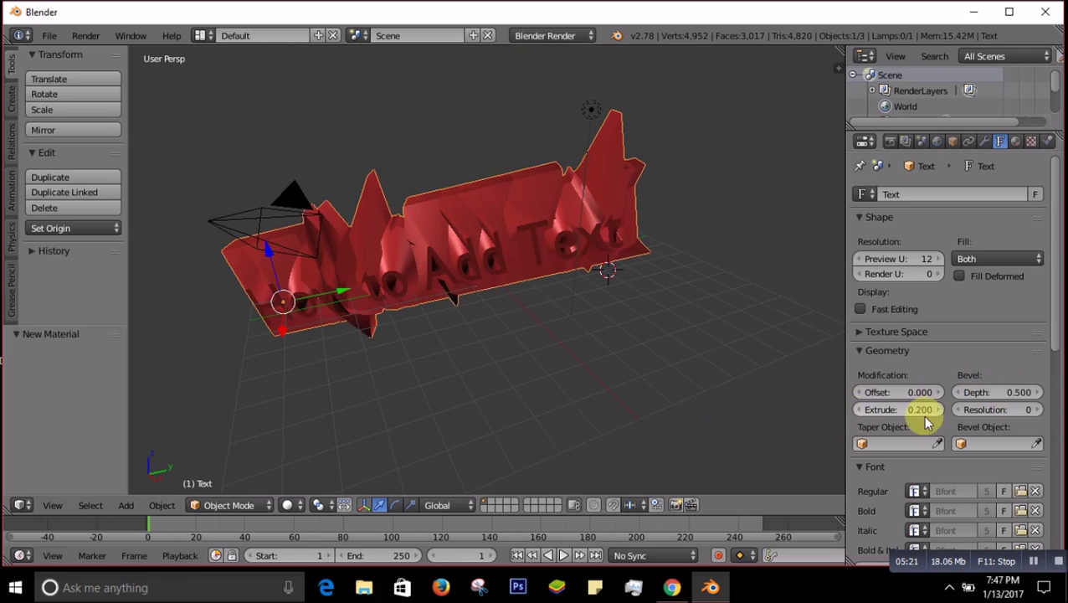
{"action": "left_click_drag", "start_coordinate": [1019, 393], "coordinate": [1011, 387]}
{"action": "left_click", "coordinate": [1011, 388]}
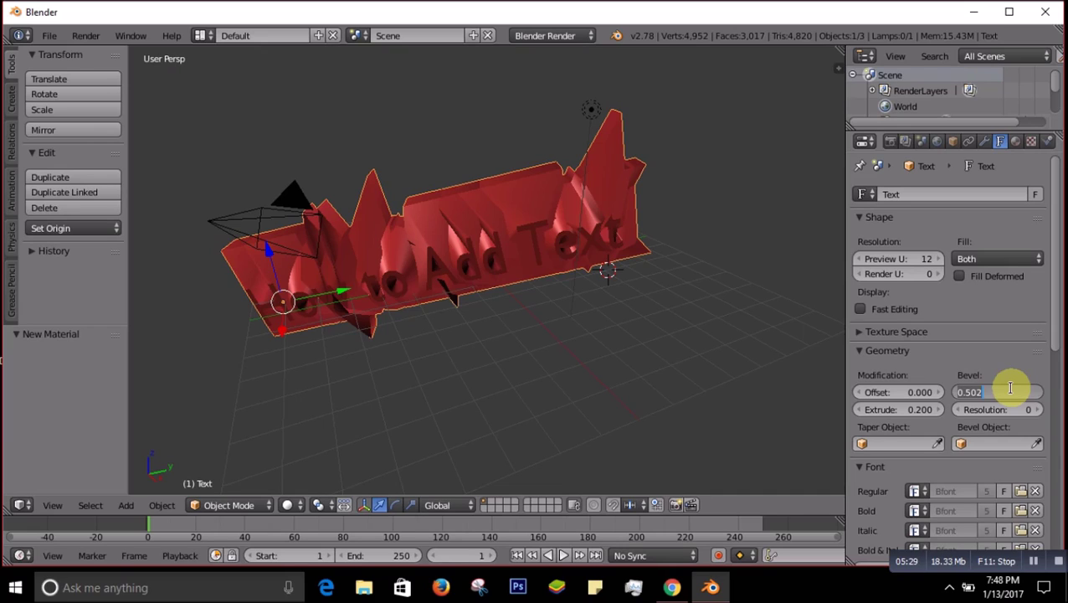
{"action": "key", "text": "BackSpace"}
{"action": "type", "text": ".1"}
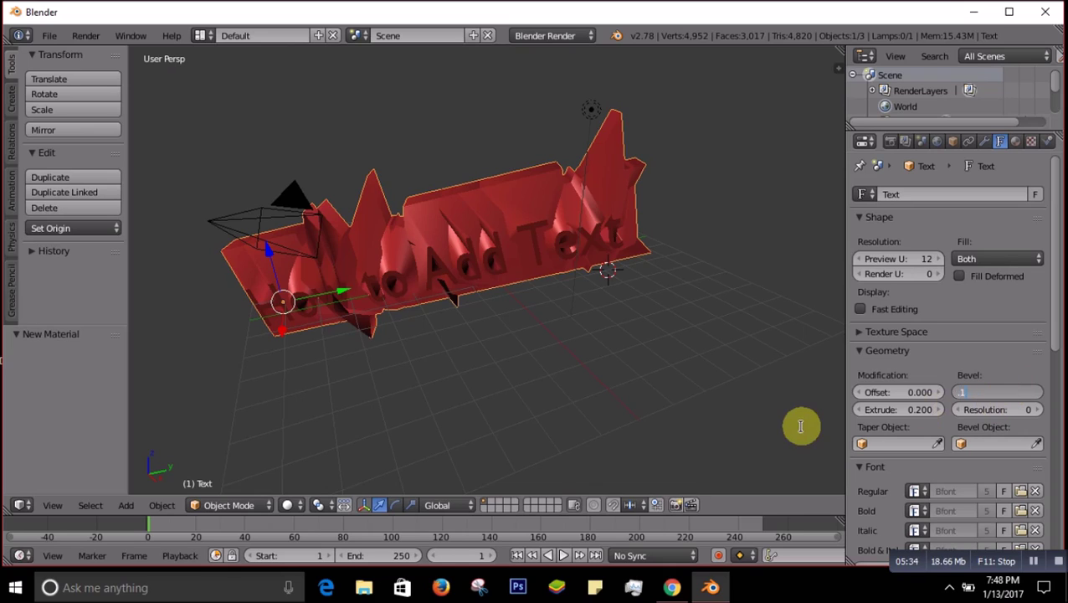
{"action": "key", "text": "Return"}
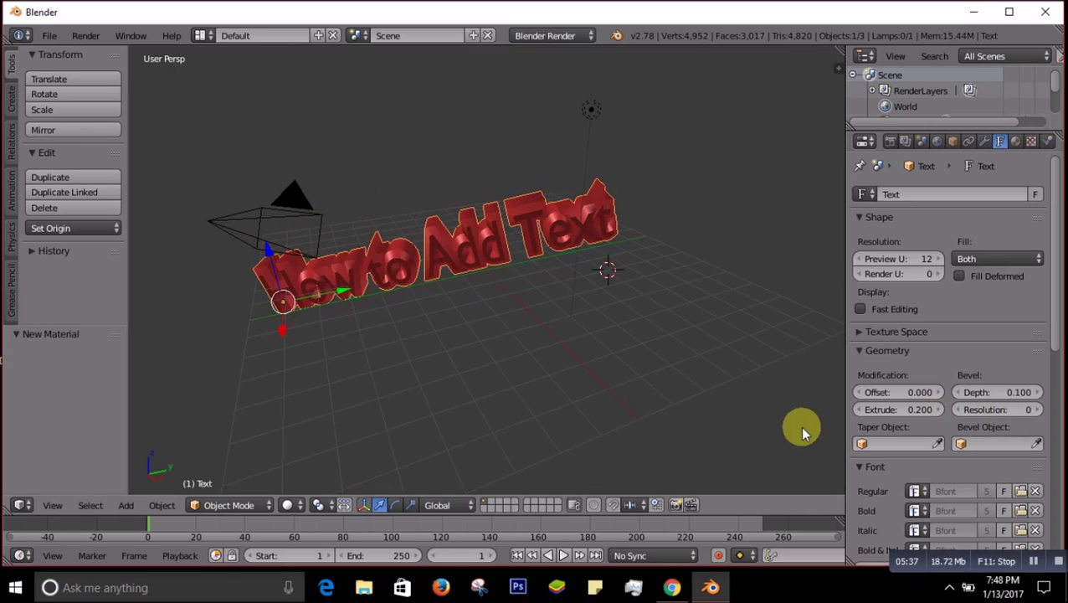